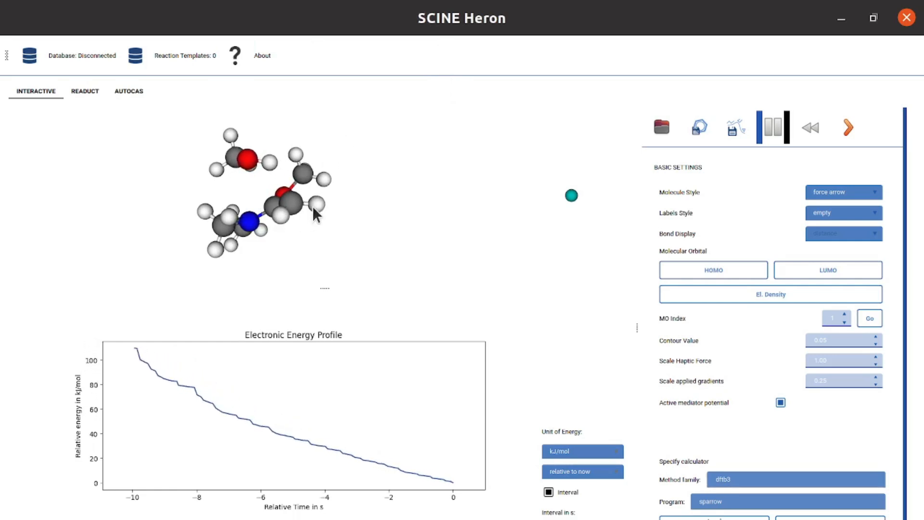
Step: Pause the running interactive simulation and review its recorded trajectory history from the first to the last frame
{"action": "left_click_drag", "start_coordinate": [314, 201], "coordinate": [310, 182]}
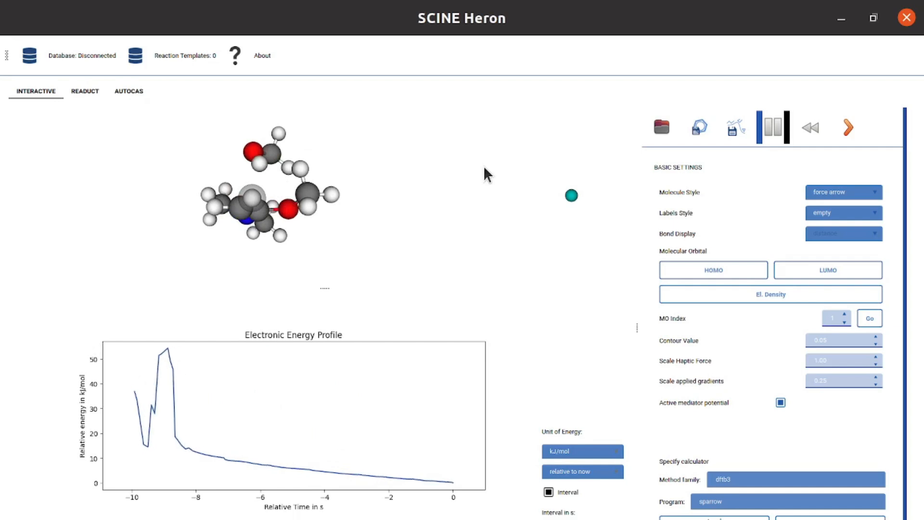
{"action": "left_click", "coordinate": [778, 131]}
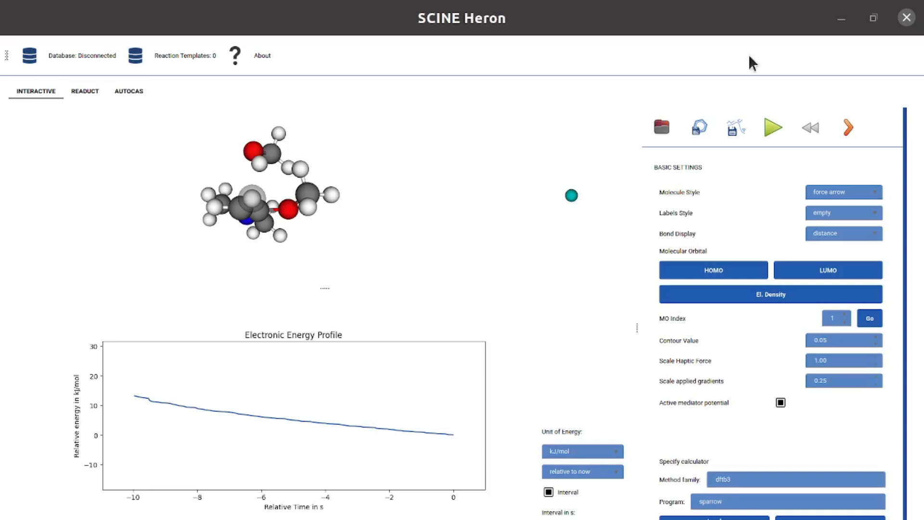
{"action": "left_click", "coordinate": [736, 129]}
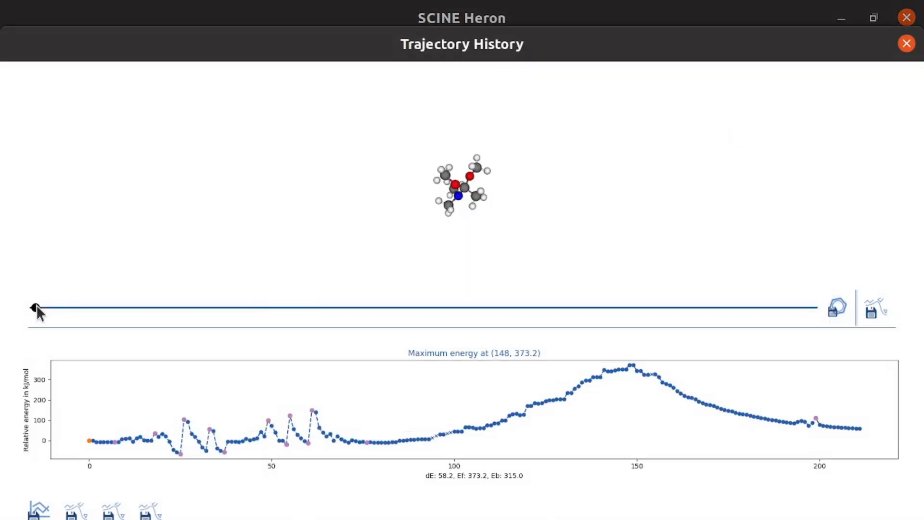
{"action": "mouse_move", "coordinate": [192, 308]}
{"action": "left_mouse_down"}
{"action": "mouse_move", "coordinate": [342, 307]}
{"action": "mouse_move", "coordinate": [433, 280]}
{"action": "mouse_move", "coordinate": [496, 310]}
{"action": "mouse_move", "coordinate": [820, 302]}
{"action": "left_mouse_up"}
{"action": "scroll", "coordinate": [464, 224], "scroll_direction": "up", "scroll_amount": 5}
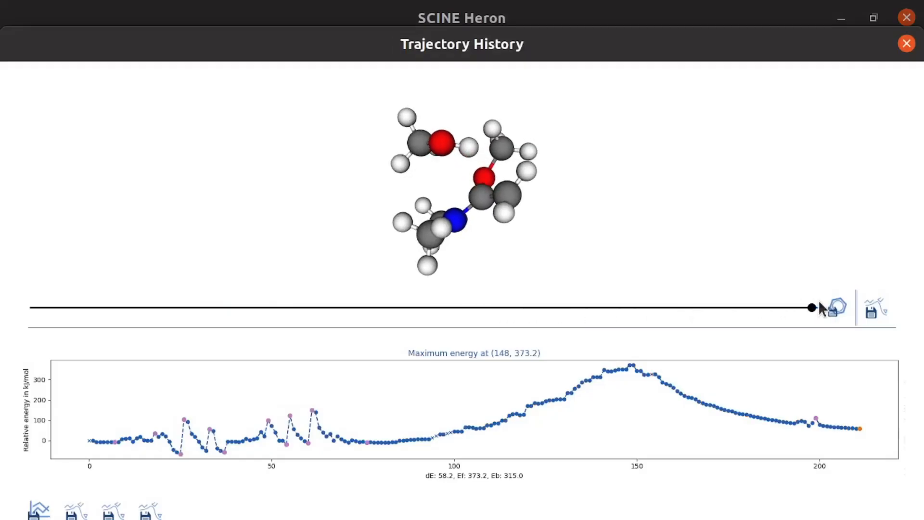
Step: Select the energy profile from about point 73 to the end, extract it as its own trajectory, and review its frames
{"action": "left_click_drag", "start_coordinate": [377, 444], "coordinate": [875, 446]}
{"action": "left_click", "coordinate": [113, 509]}
{"action": "left_click_drag", "start_coordinate": [32, 308], "coordinate": [53, 307]}
{"action": "scroll", "coordinate": [351, 220], "scroll_direction": "up", "scroll_amount": 5}
{"action": "left_click_drag", "start_coordinate": [427, 240], "coordinate": [434, 197]}
{"action": "left_click_drag", "start_coordinate": [53, 305], "coordinate": [818, 309]}
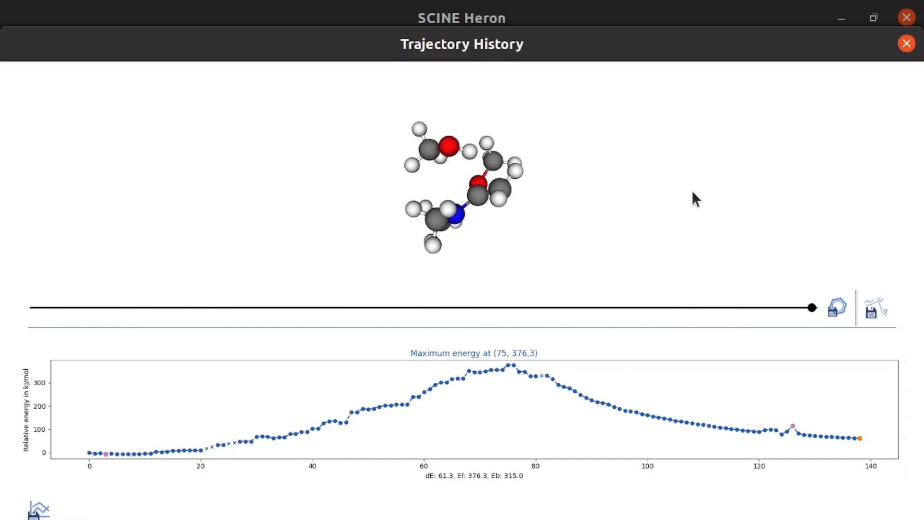
Step: Save the selected trajectory section as a reaction template, close the trajectory history, and open the stored reaction templates
{"action": "left_click", "coordinate": [907, 44]}
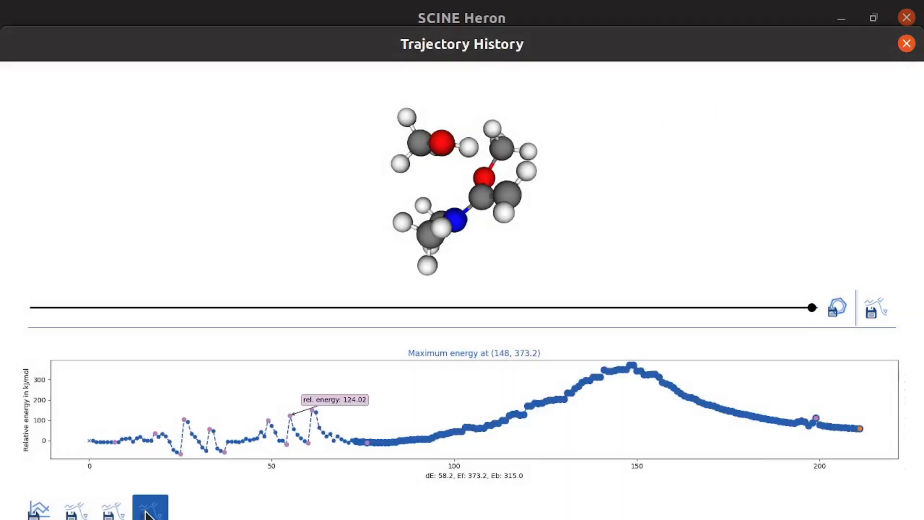
{"action": "left_click", "coordinate": [907, 44]}
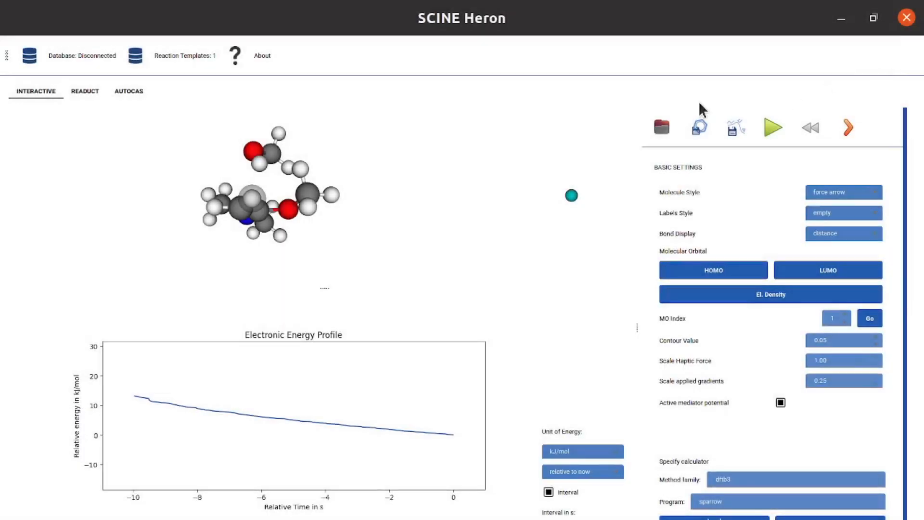
{"action": "left_click", "coordinate": [141, 54]}
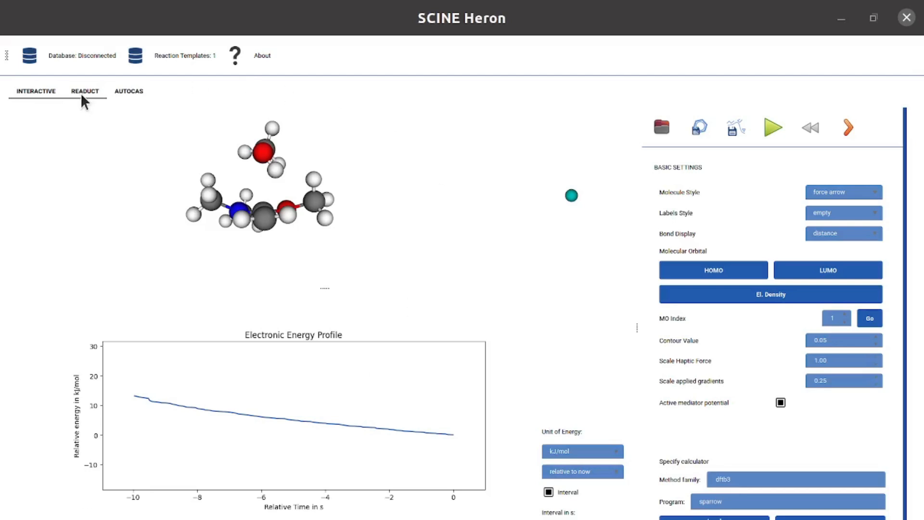
Step: Add the structure in the molecular viewer to ReaDuct as a system named "product" and expand its entry
{"action": "left_click", "coordinate": [83, 91]}
{"action": "double_click", "coordinate": [111, 124]}
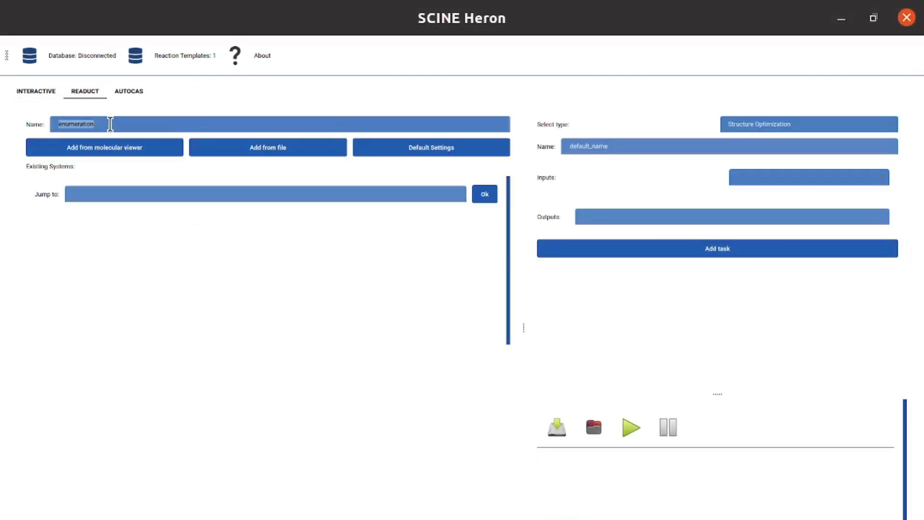
{"action": "type", "text": "product"}
{"action": "left_click", "coordinate": [107, 146]}
{"action": "left_click", "coordinate": [68, 328]}
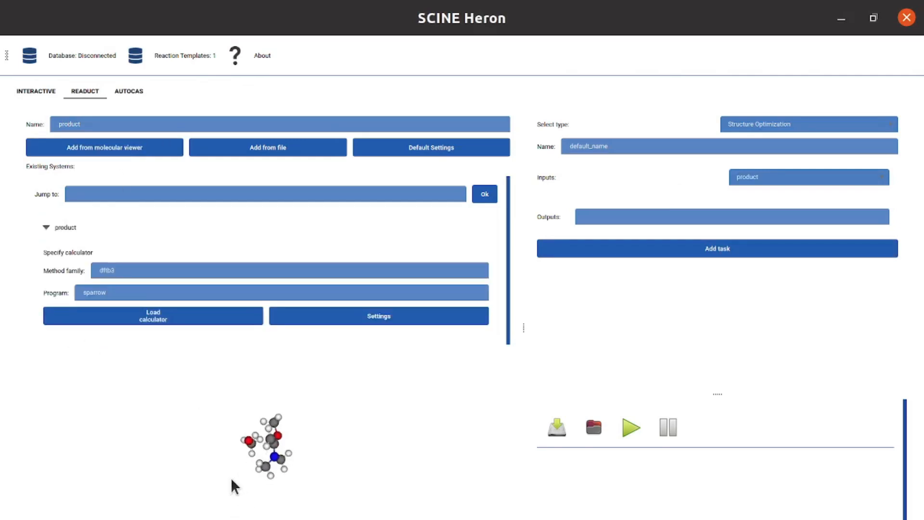
Step: Return the interactive structure to its starting geometry and add it from the molecular viewer as a ReaDuct system named "reactant"
{"action": "left_click", "coordinate": [38, 92]}
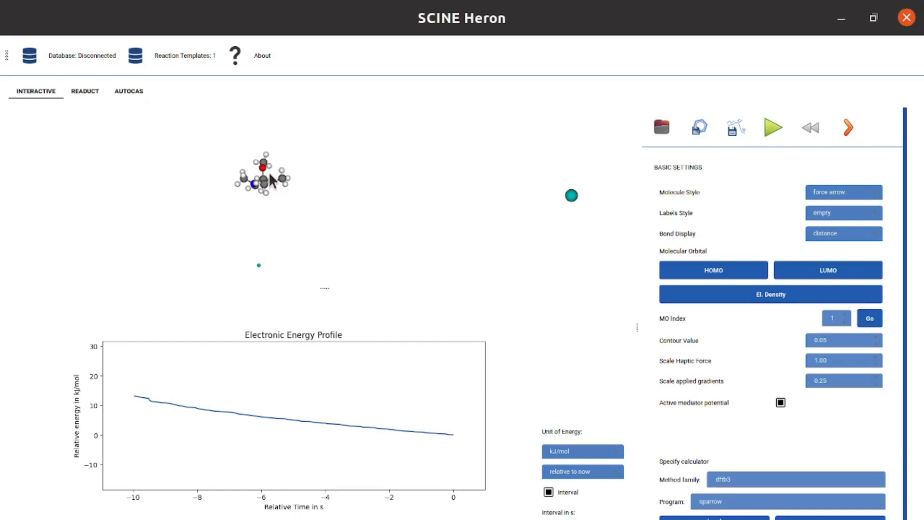
{"action": "scroll", "coordinate": [268, 176], "scroll_direction": "up", "scroll_amount": 4}
{"action": "mouse_move", "coordinate": [223, 174]}
{"action": "left_mouse_down"}
{"action": "mouse_move", "coordinate": [240, 187]}
{"action": "mouse_move", "coordinate": [229, 189]}
{"action": "left_mouse_up"}
{"action": "left_click", "coordinate": [87, 91]}
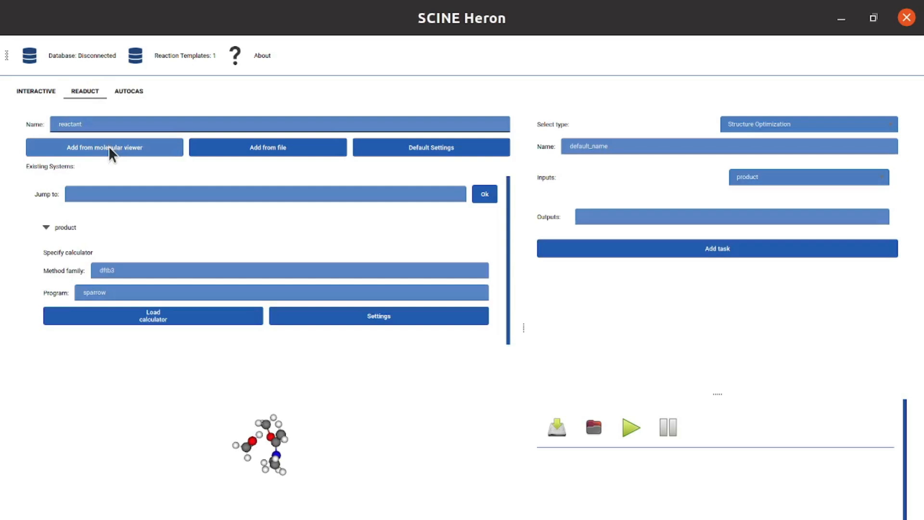
{"action": "left_click", "coordinate": [108, 146]}
{"action": "scroll", "coordinate": [122, 230], "scroll_direction": "down", "scroll_amount": 1}
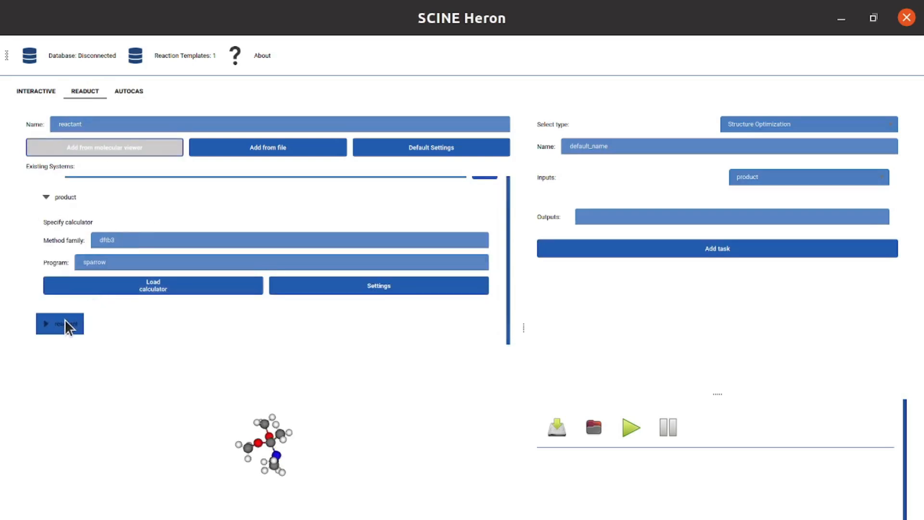
Step: Check the reactant's calculator specification, and collapse both the reactant and product system entries
{"action": "left_click", "coordinate": [65, 320]}
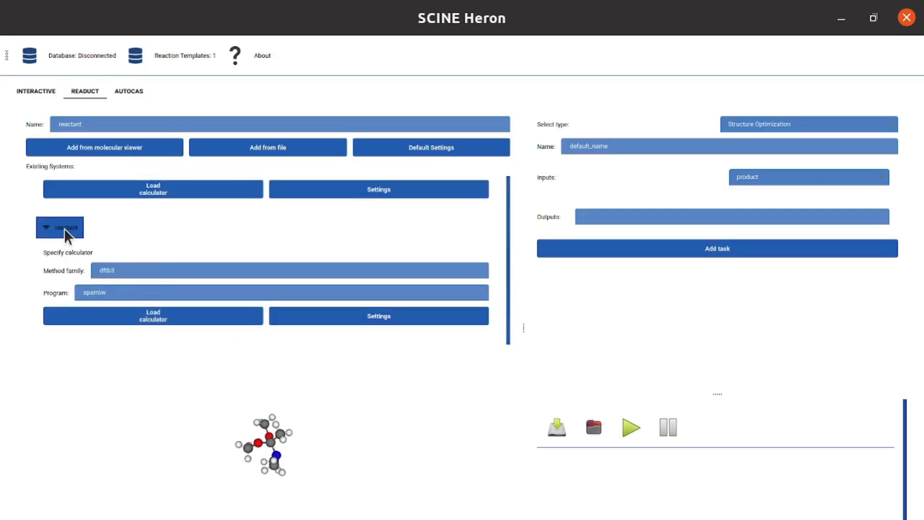
{"action": "left_click", "coordinate": [65, 229]}
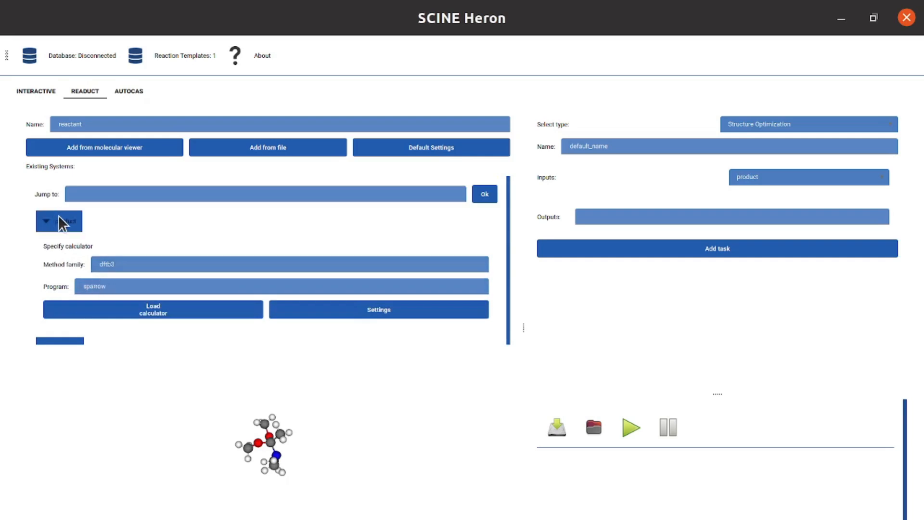
{"action": "left_click", "coordinate": [59, 219]}
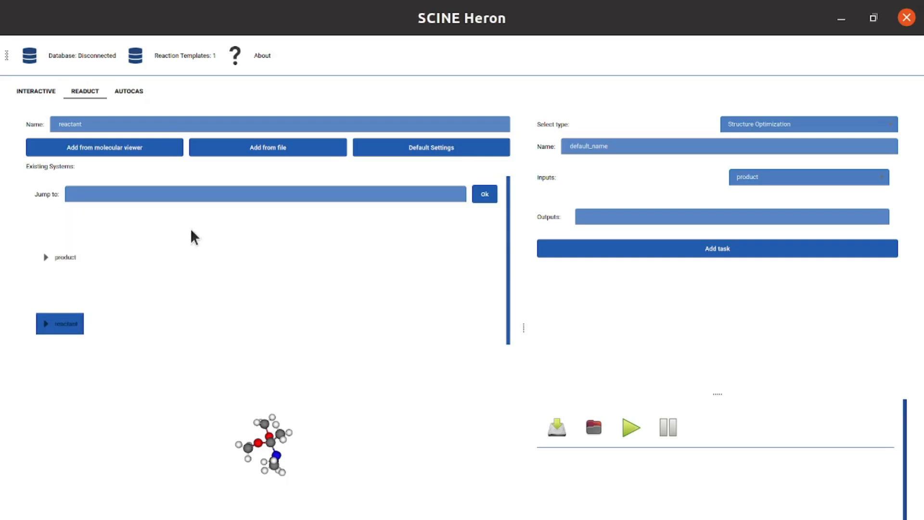
Step: Add a Structure Optimization task with product as input and "opt_product" as output
{"action": "left_click", "coordinate": [783, 182]}
{"action": "left_click", "coordinate": [783, 183]}
{"action": "left_click", "coordinate": [795, 127]}
{"action": "left_click", "coordinate": [780, 301]}
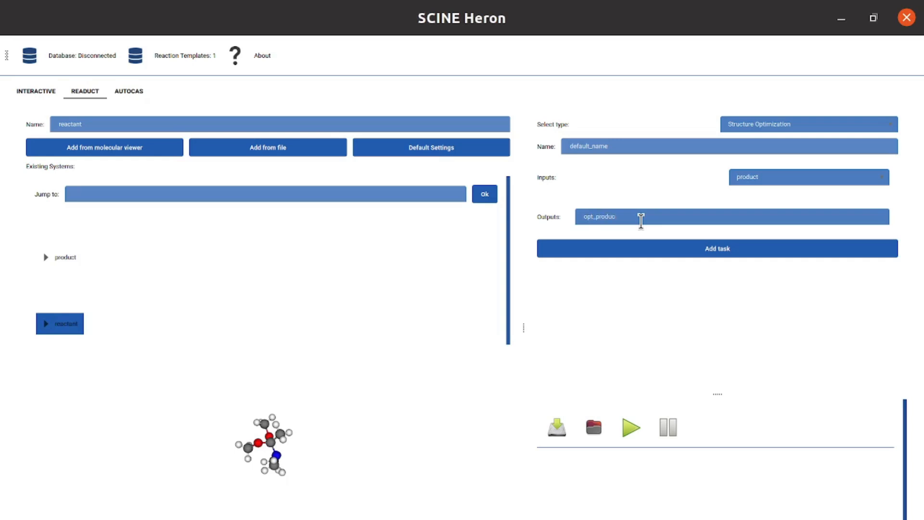
{"action": "left_click", "coordinate": [671, 253]}
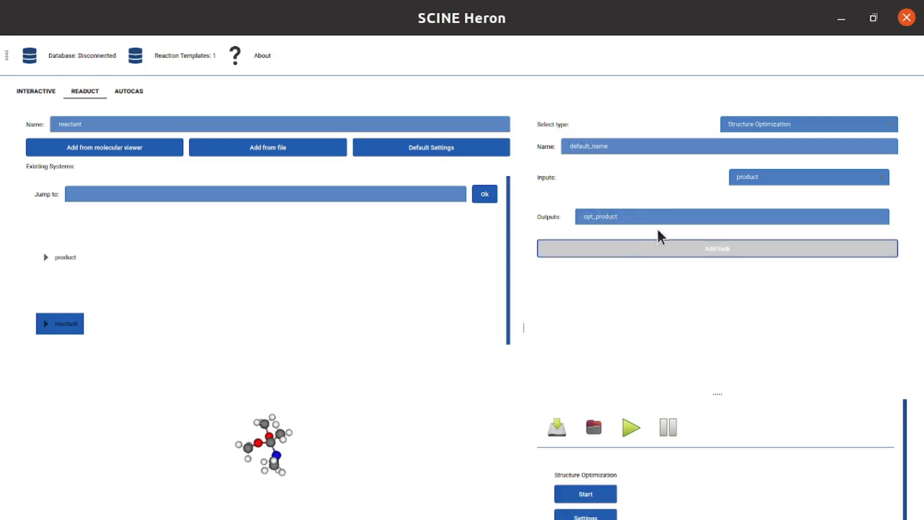
Step: Add a second Structure Optimization task with reactant as input and "opt_reactant" as output
{"action": "left_click", "coordinate": [775, 176]}
{"action": "left_click", "coordinate": [763, 196]}
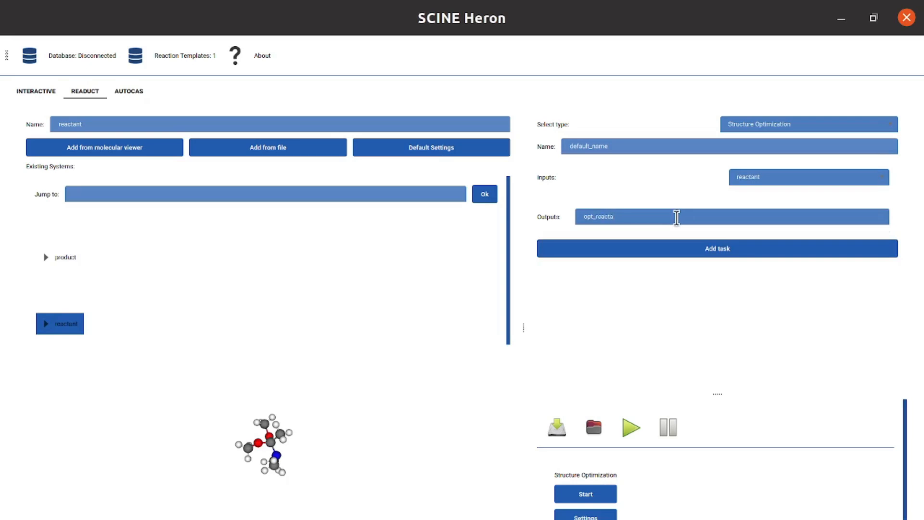
{"action": "left_click", "coordinate": [684, 254]}
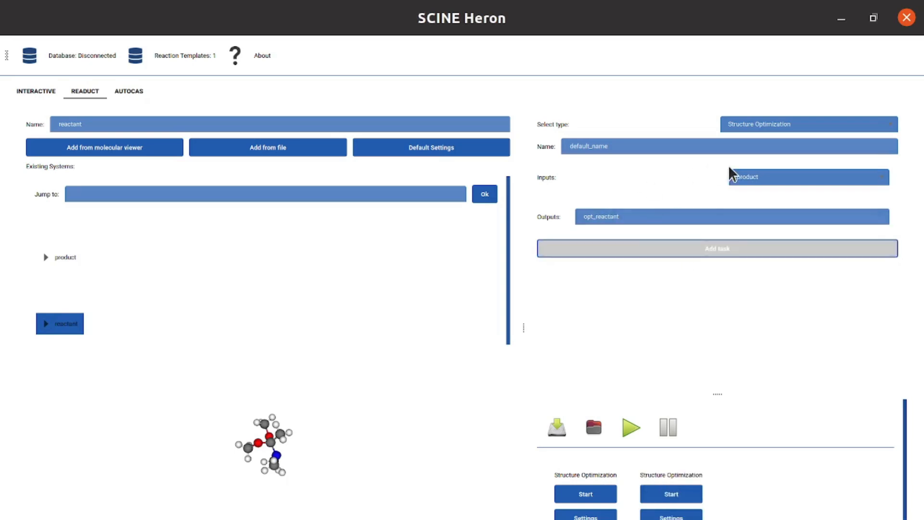
Step: Add a B-Spline Transition State Optimization task with opt_reactant and opt_product as inputs and "ts_guess" as output
{"action": "left_click", "coordinate": [765, 130]}
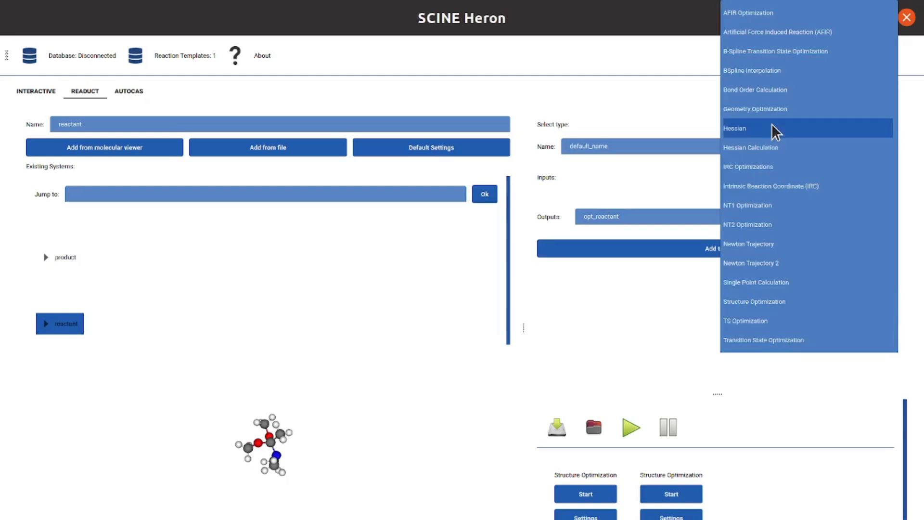
{"action": "left_click", "coordinate": [777, 58]}
{"action": "left_click", "coordinate": [792, 178]}
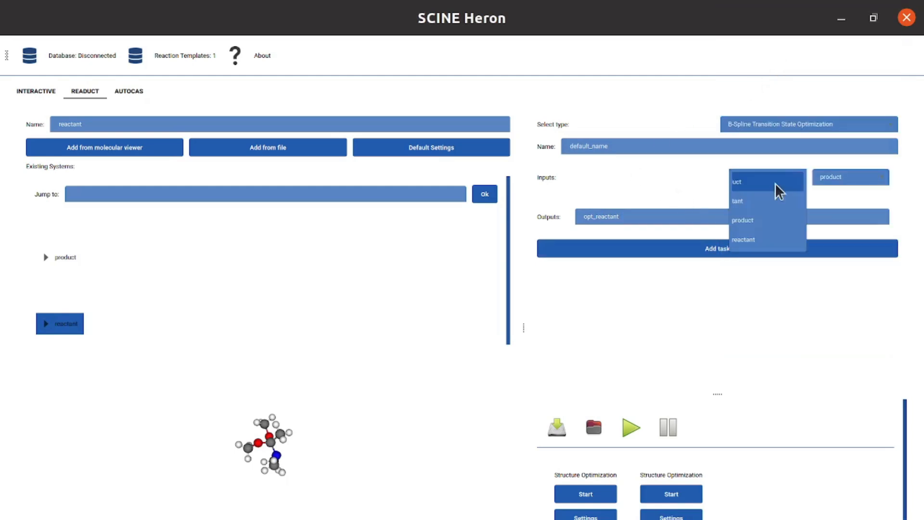
{"action": "left_click", "coordinate": [760, 247]}
{"action": "left_click", "coordinate": [842, 178]}
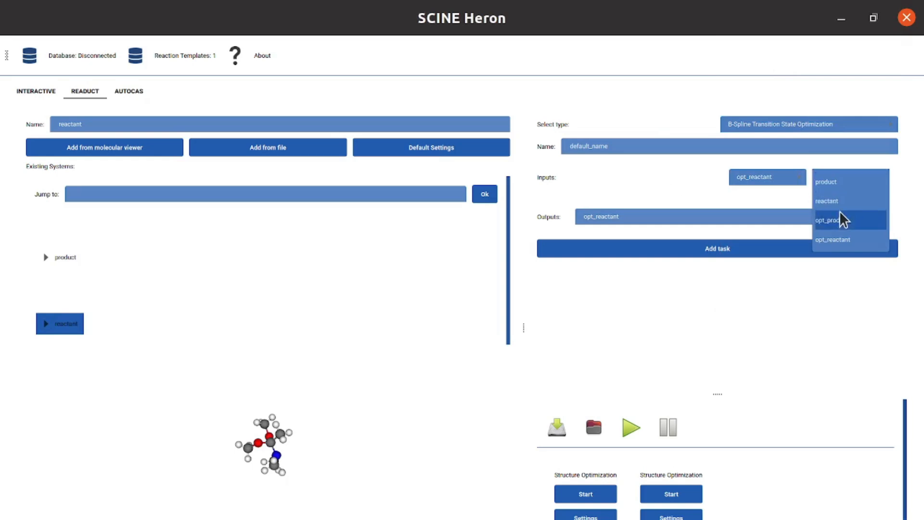
{"action": "left_click", "coordinate": [842, 222]}
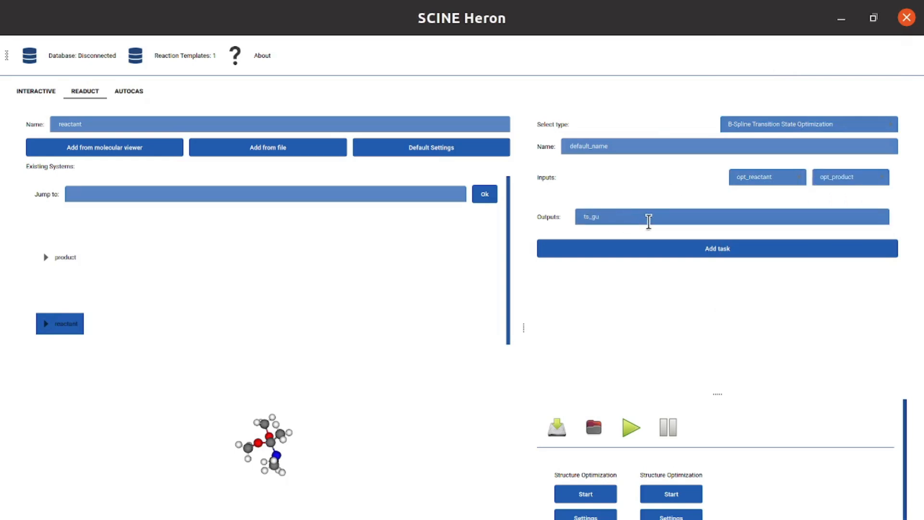
{"action": "left_click", "coordinate": [648, 222]}
{"action": "left_click", "coordinate": [687, 255]}
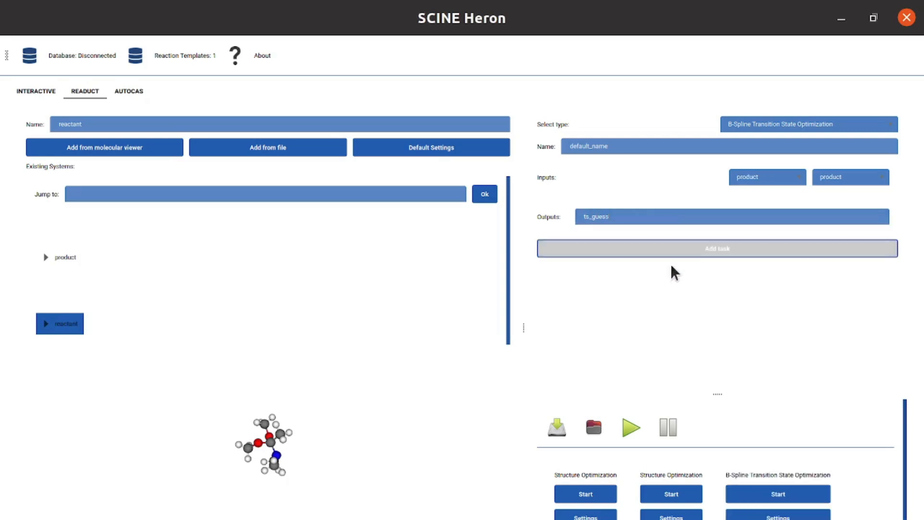
Step: Add a TS Optimization task with ts_guess as input and "ts_opt" as output, and run the whole task list
{"action": "left_click", "coordinate": [799, 123]}
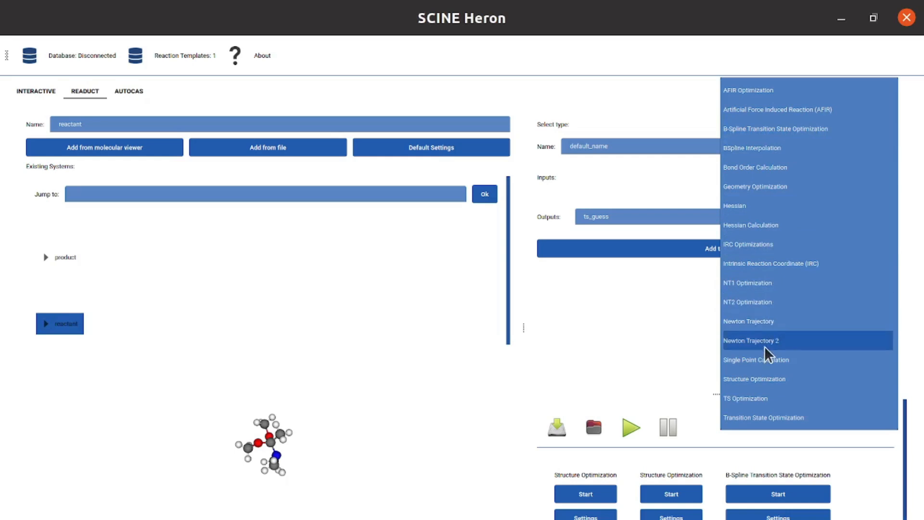
{"action": "left_click", "coordinate": [764, 398]}
{"action": "left_click", "coordinate": [793, 179]}
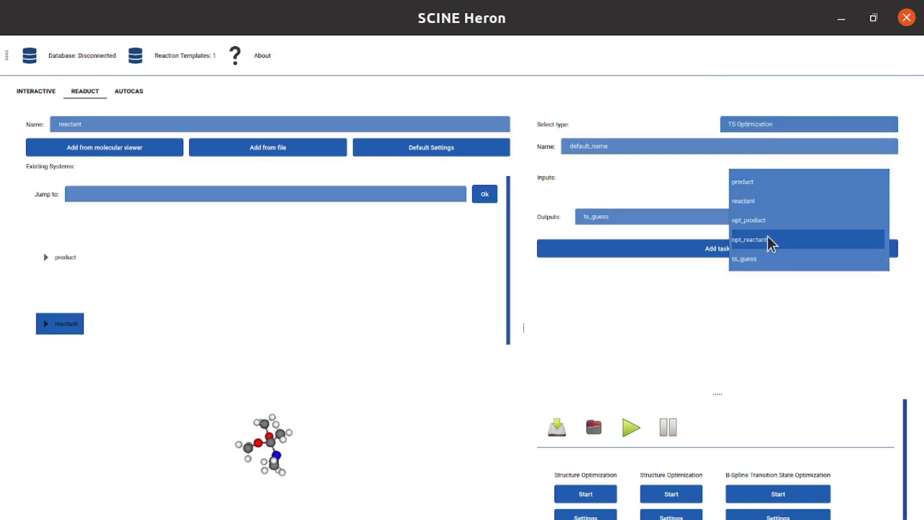
{"action": "left_click", "coordinate": [758, 259]}
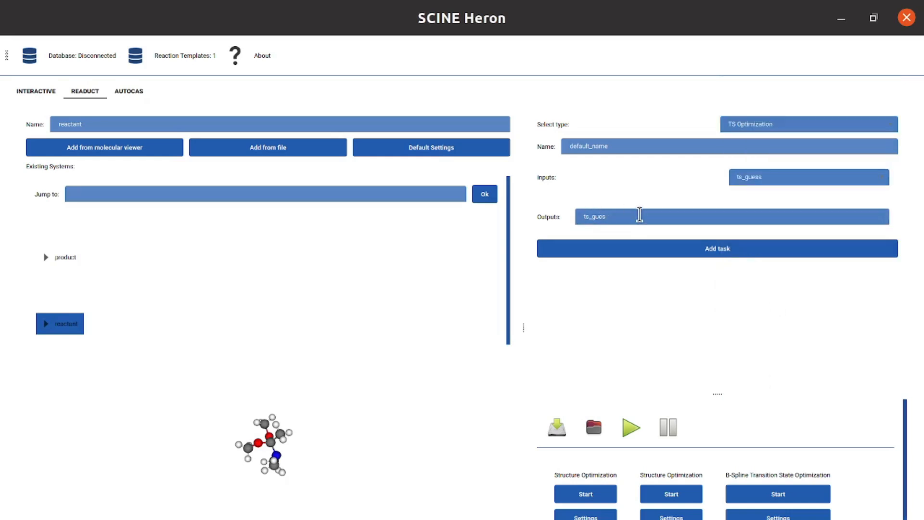
{"action": "left_click", "coordinate": [619, 210]}
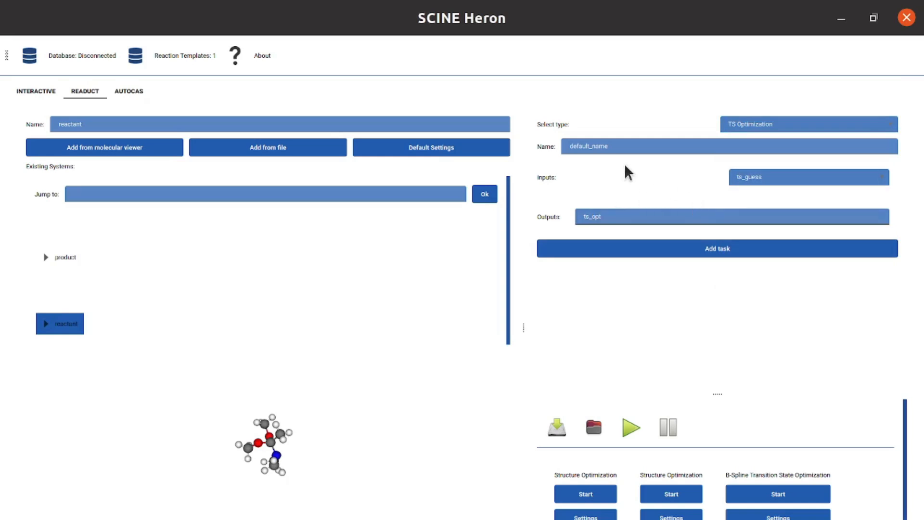
{"action": "left_click", "coordinate": [686, 253]}
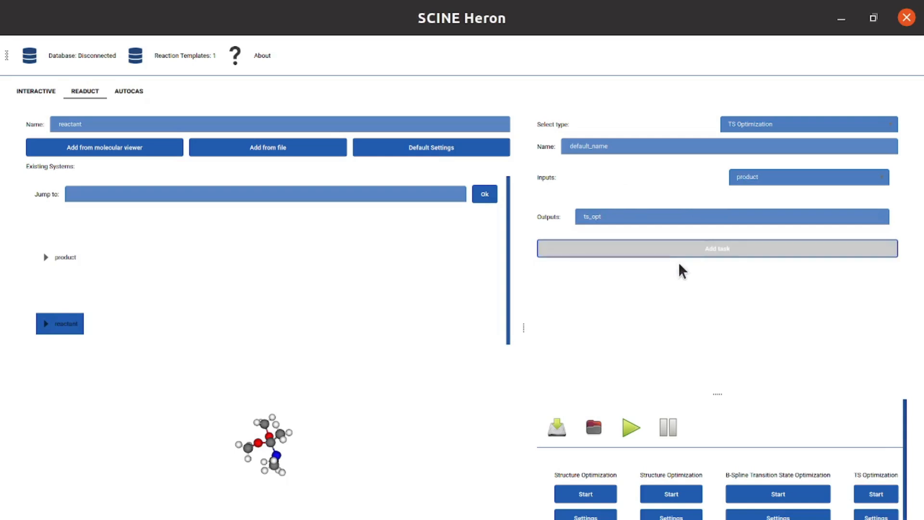
{"action": "left_click", "coordinate": [631, 443]}
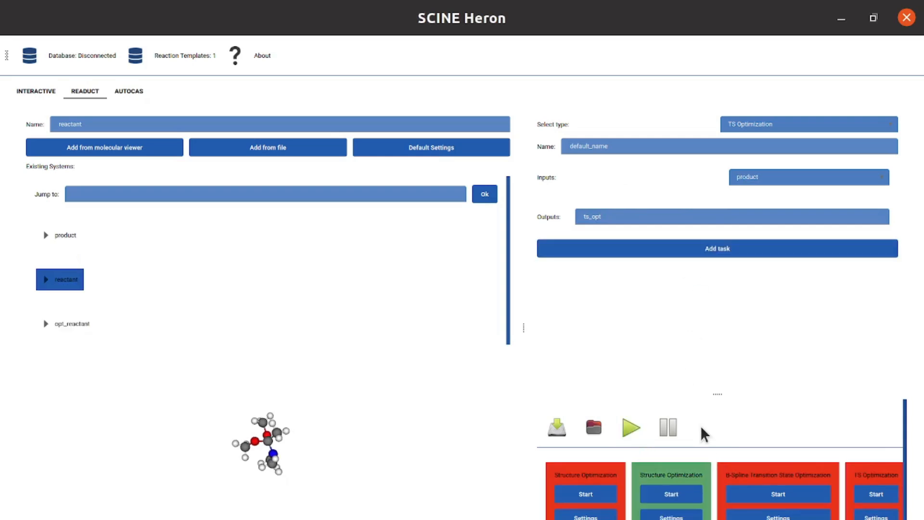
Step: Add a convergence_max_iterations option of 1000 to the settings of the Structure Optimization task that outputs opt_product
{"action": "left_click", "coordinate": [604, 517]}
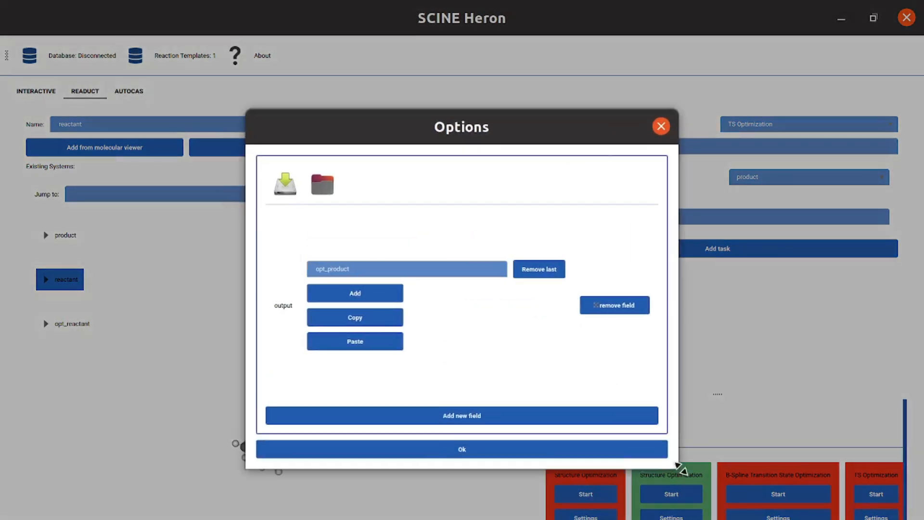
{"action": "left_click", "coordinate": [404, 417]}
{"action": "left_click", "coordinate": [458, 285]}
{"action": "type", "text": "c"}
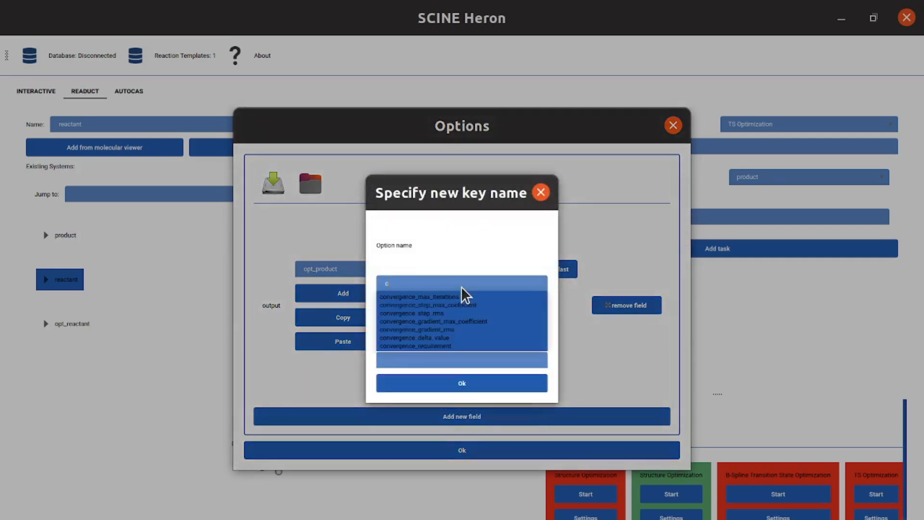
{"action": "key", "text": "Down"}
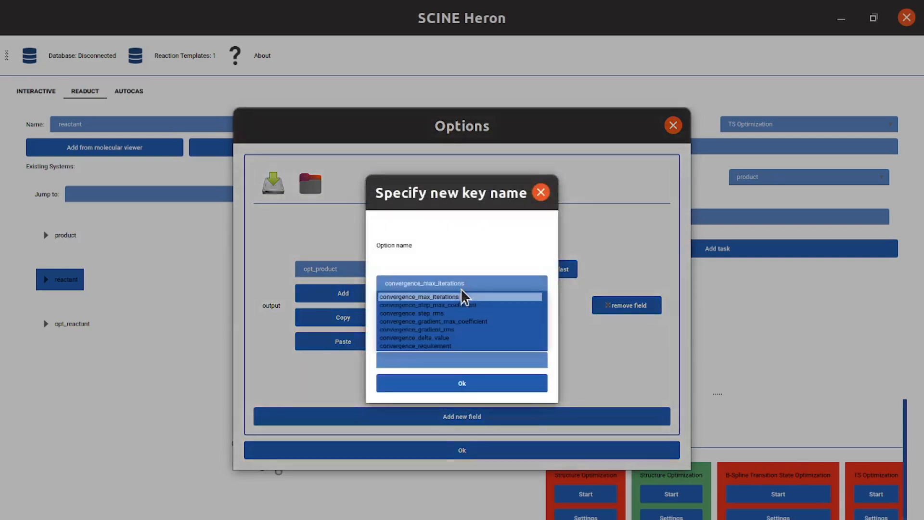
{"action": "key", "text": "Return"}
{"action": "left_click", "coordinate": [431, 358]}
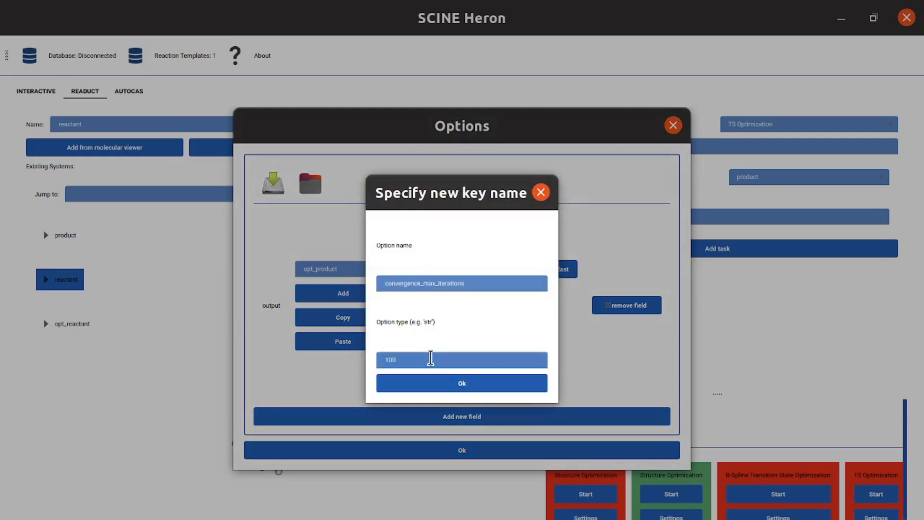
{"action": "key", "text": "Return"}
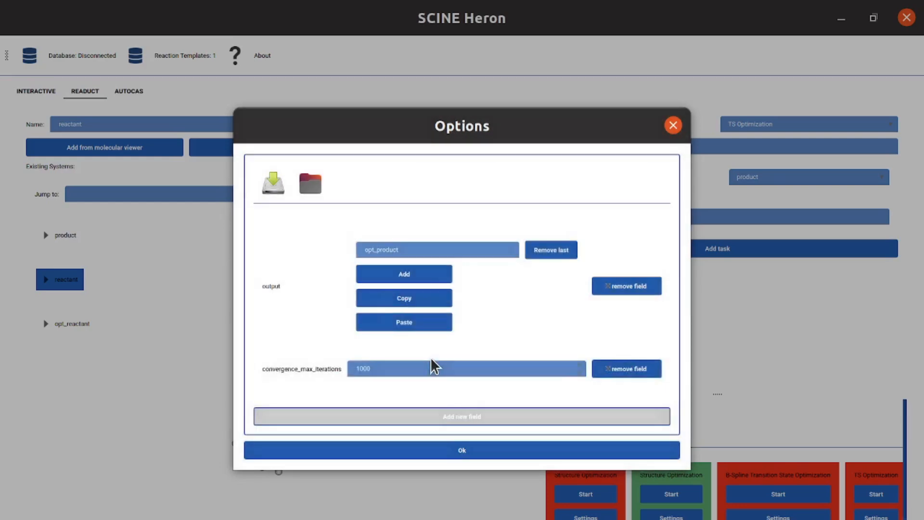
{"action": "left_click", "coordinate": [456, 454]}
Step: Run the opt_product Structure Optimization, the B-Spline Transition State Optimization and the TS Optimization tasks individually in that order
{"action": "left_click", "coordinate": [600, 496]}
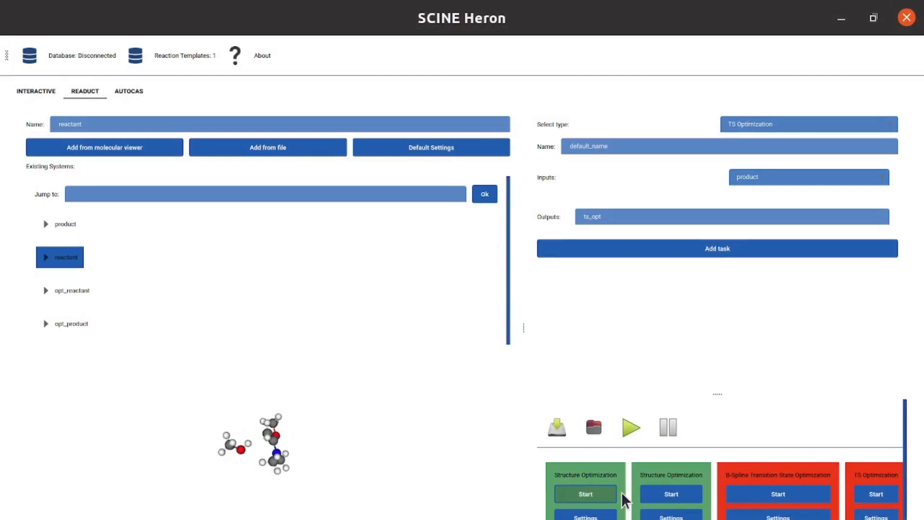
{"action": "left_click", "coordinate": [791, 496]}
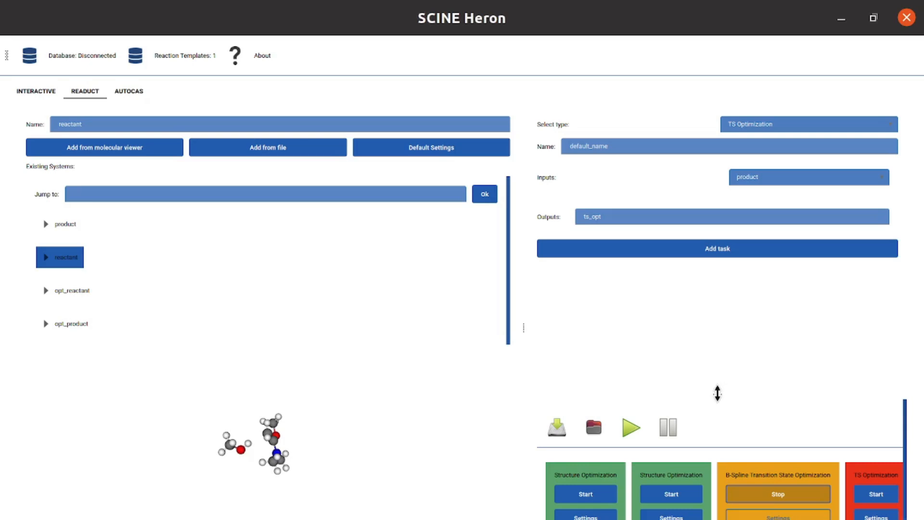
{"action": "left_click_drag", "start_coordinate": [718, 393], "coordinate": [716, 323]}
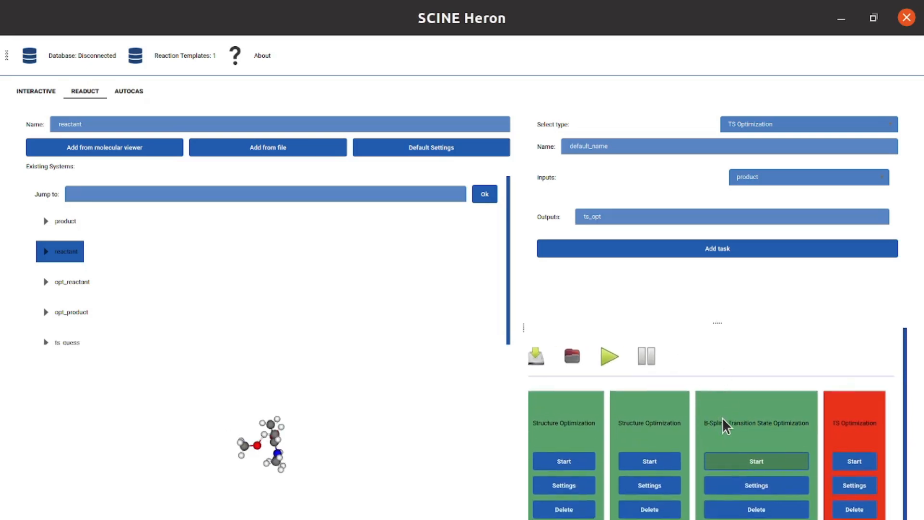
{"action": "left_click", "coordinate": [860, 463]}
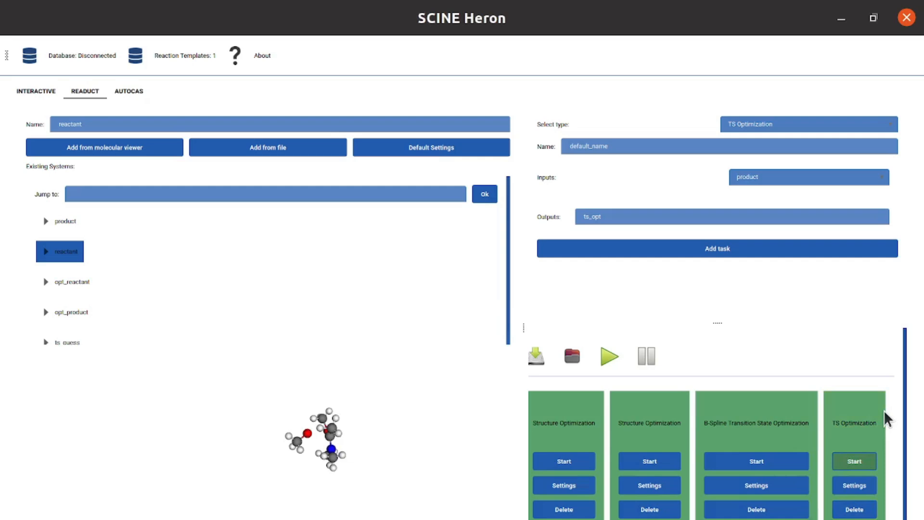
Step: Expand the ts_opt system and inspect its transition state structure from a different angle
{"action": "scroll", "coordinate": [72, 309], "scroll_direction": "down", "scroll_amount": 1}
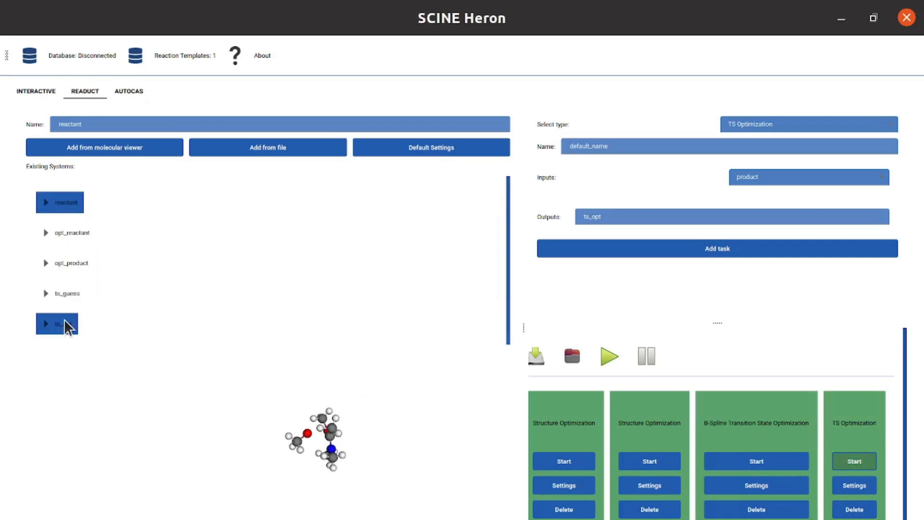
{"action": "left_click", "coordinate": [61, 323]}
{"action": "left_click_drag", "start_coordinate": [314, 449], "coordinate": [279, 411]}
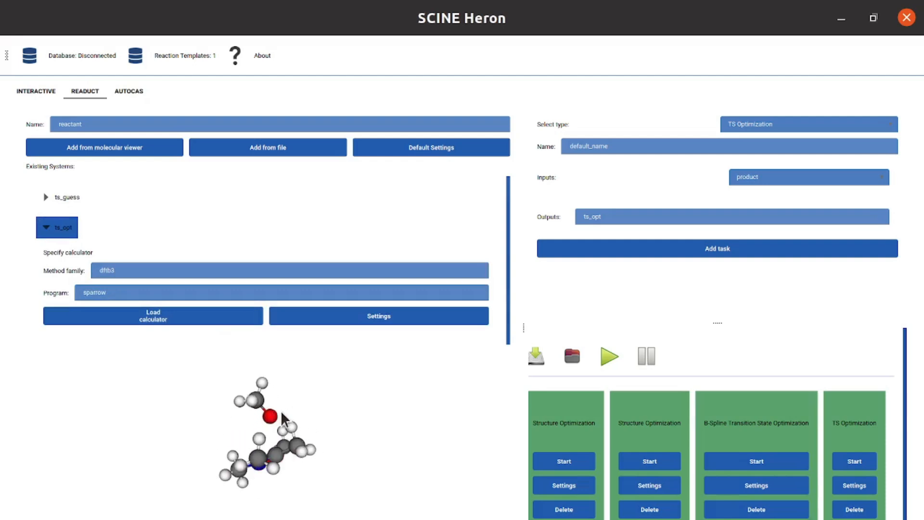
{"action": "right_click", "coordinate": [76, 229]}
{"action": "left_click", "coordinate": [102, 234]}
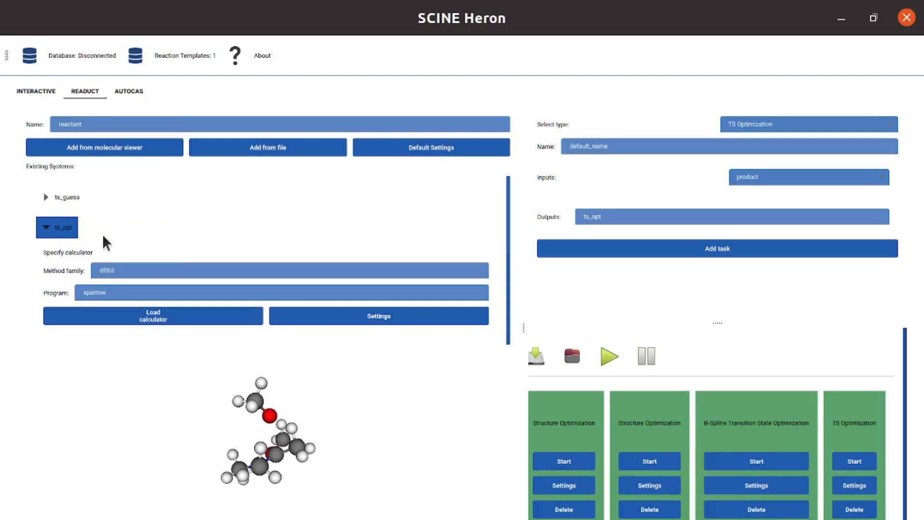
Step: Connect to the eschenmoser_claisen-kin-gfn2 database on localhost at port 27010
{"action": "left_click", "coordinate": [29, 91]}
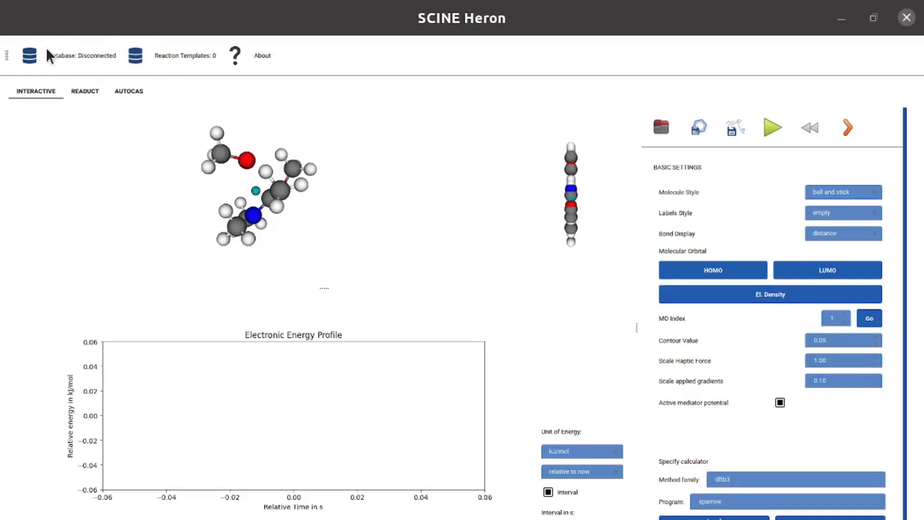
{"action": "left_click", "coordinate": [32, 52]}
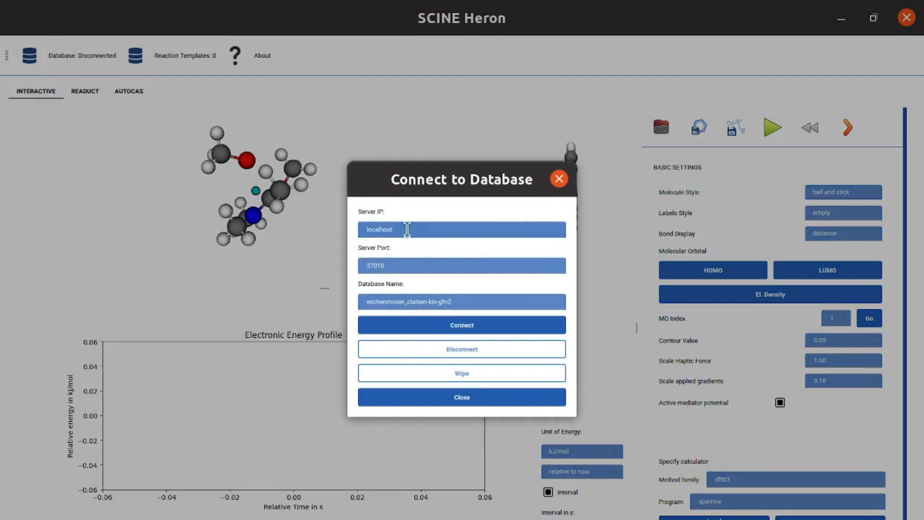
{"action": "left_click", "coordinate": [463, 327]}
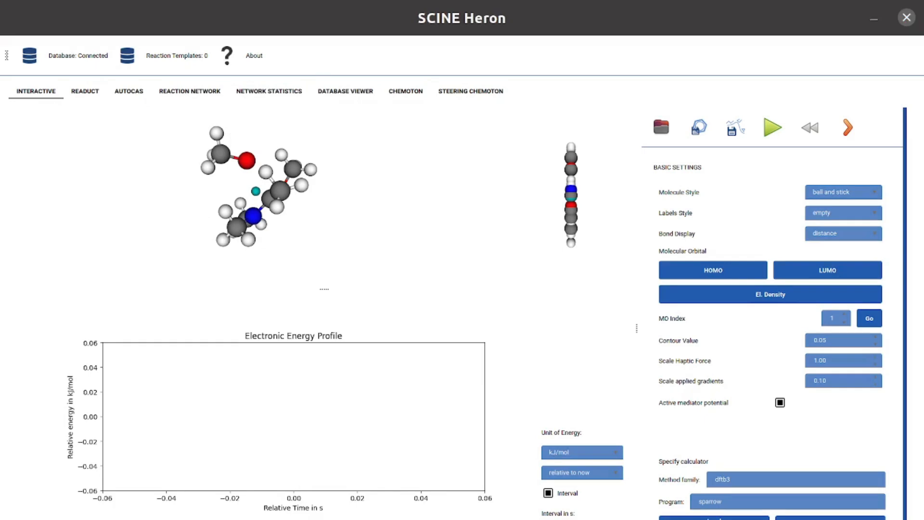
Step: Set both the method and the method family of the Chemoton model to GFN2
{"action": "left_click", "coordinate": [401, 91]}
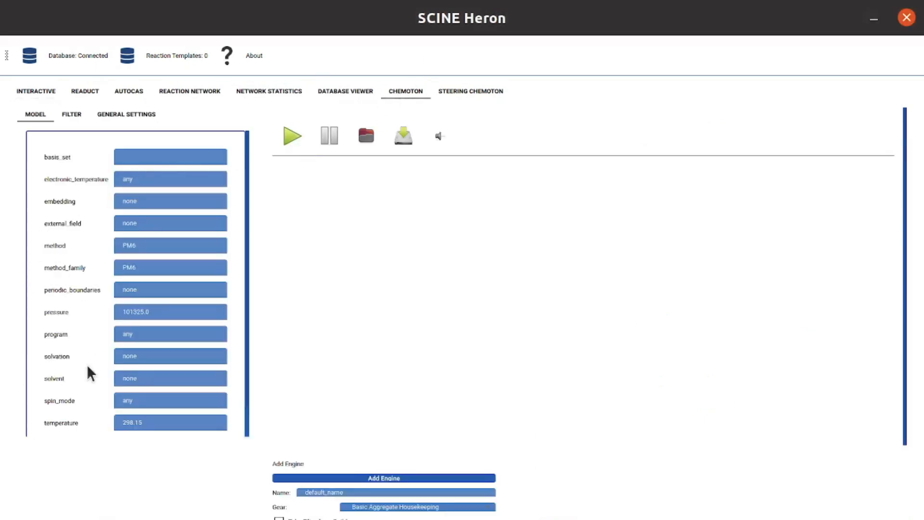
{"action": "double_click", "coordinate": [175, 244]}
{"action": "type", "text": "GFN2"}
{"action": "key", "text": "Tab"}
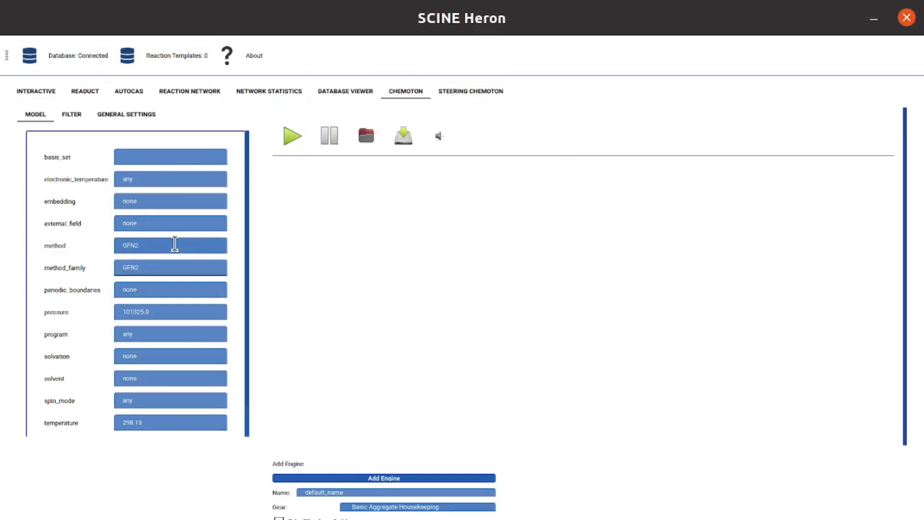
Step: Set the model's solvation to any and its solvent to toluene
{"action": "scroll", "coordinate": [65, 294], "scroll_direction": "down", "scroll_amount": 1}
{"action": "double_click", "coordinate": [163, 321]}
{"action": "type", "text": "any"}
{"action": "key", "text": "Tab"}
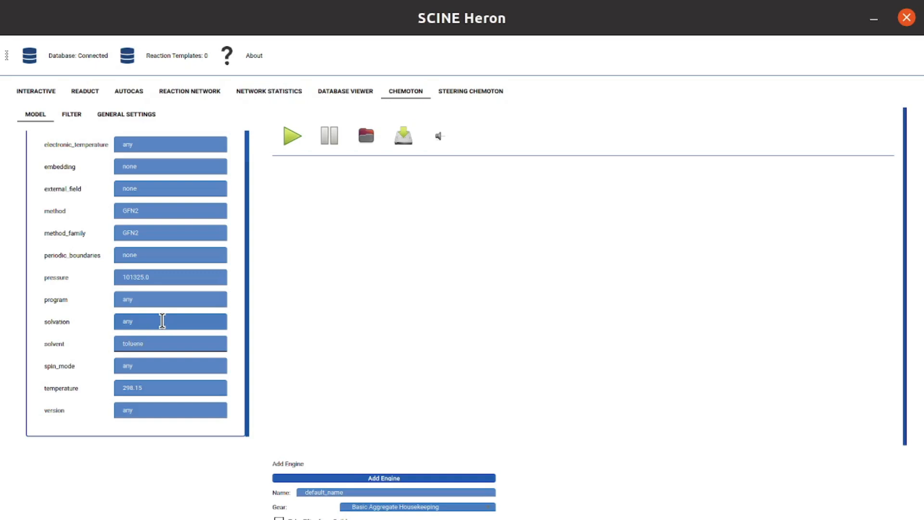
{"action": "scroll", "coordinate": [79, 305], "scroll_direction": "up", "scroll_amount": 1}
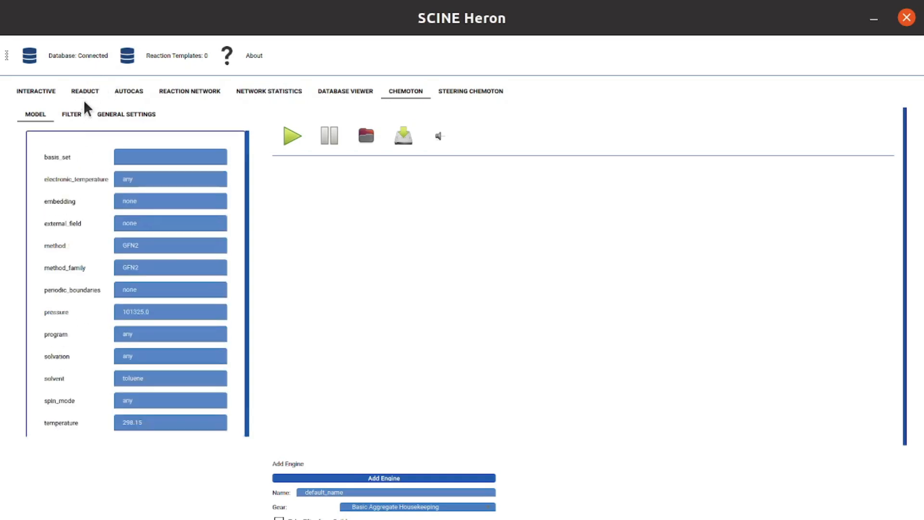
Step: Look through the available Chemoton filter types and the Aggregate Filter options, and return to the model settings
{"action": "left_click", "coordinate": [72, 116]}
{"action": "left_click", "coordinate": [164, 139]}
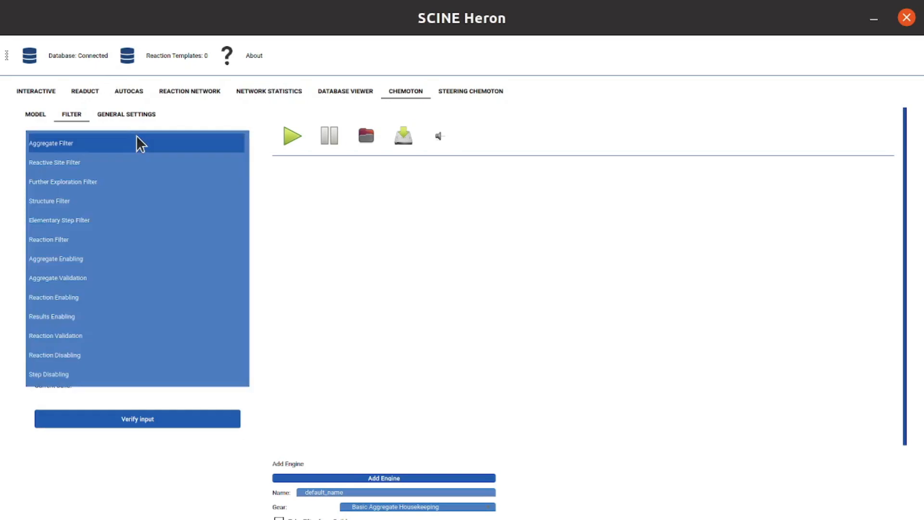
{"action": "left_click", "coordinate": [161, 143]}
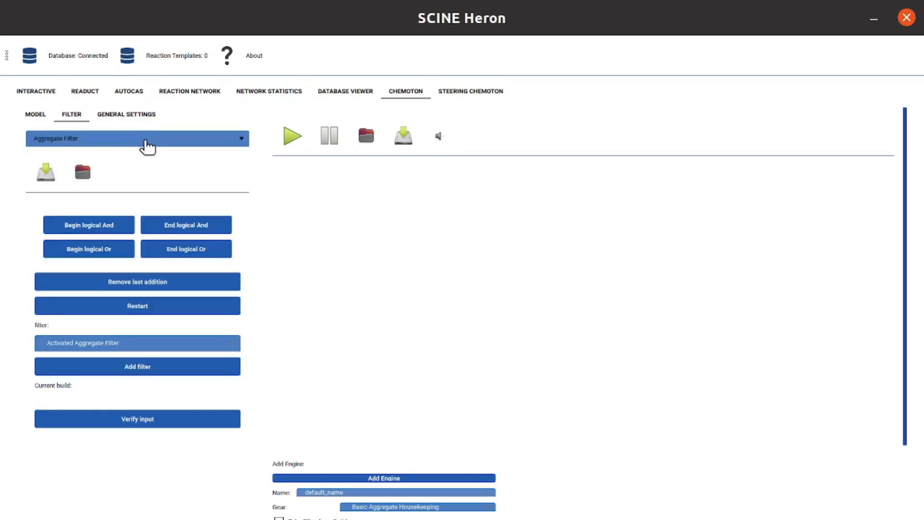
{"action": "left_click", "coordinate": [37, 118]}
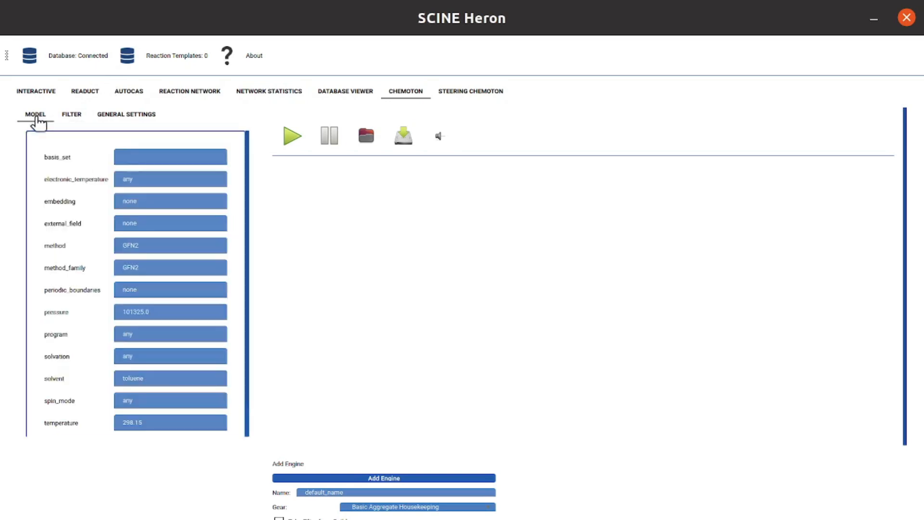
Step: Add an engine with the Basic Thermo Data Completion gear
{"action": "left_click", "coordinate": [440, 508]}
{"action": "scroll", "coordinate": [421, 398], "scroll_direction": "down", "scroll_amount": 3}
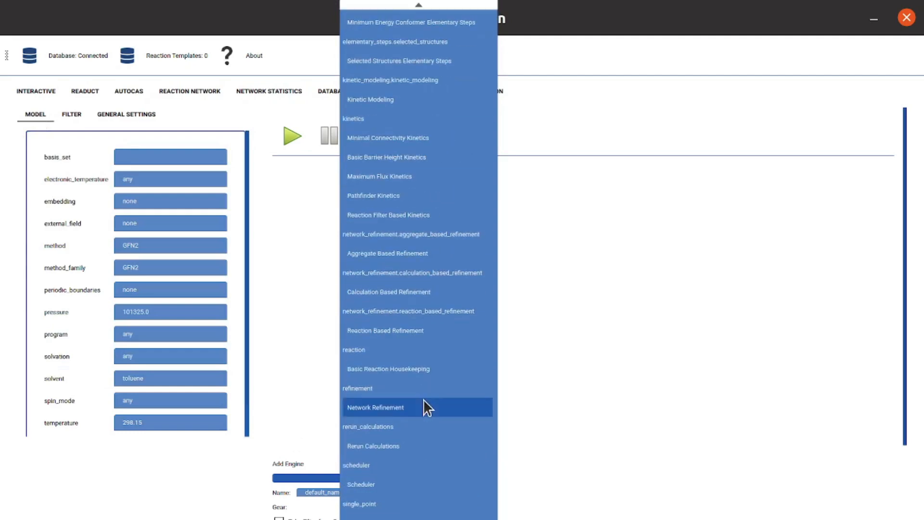
{"action": "left_click", "coordinate": [404, 519]}
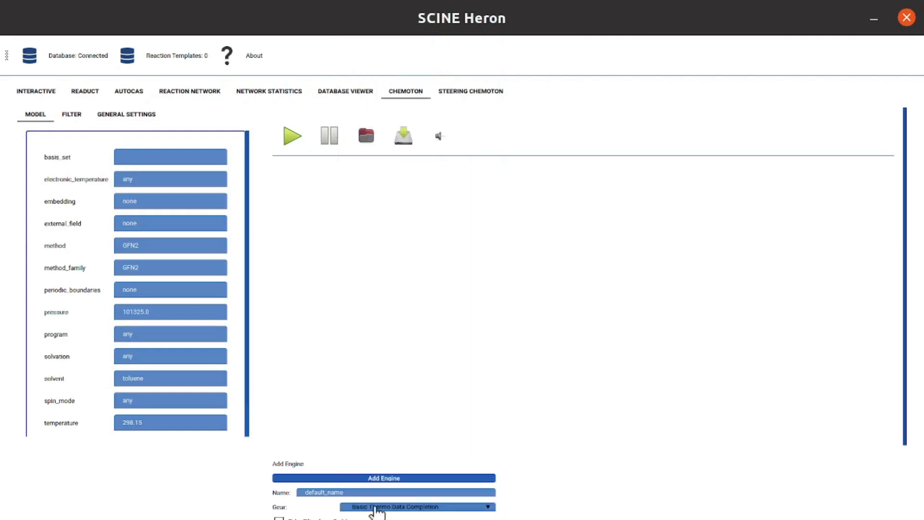
{"action": "left_click", "coordinate": [391, 478]}
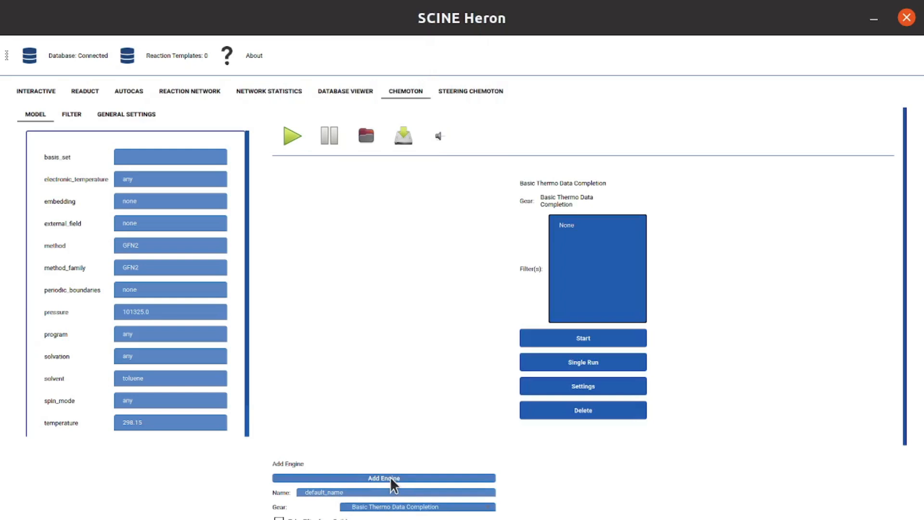
Step: Review the job, model and additional settings of the Basic Thermo Data Completion engine
{"action": "left_click", "coordinate": [562, 385]}
{"action": "left_click_drag", "start_coordinate": [602, 419], "coordinate": [766, 500]}
{"action": "scroll", "coordinate": [289, 265], "scroll_direction": "down", "scroll_amount": 6}
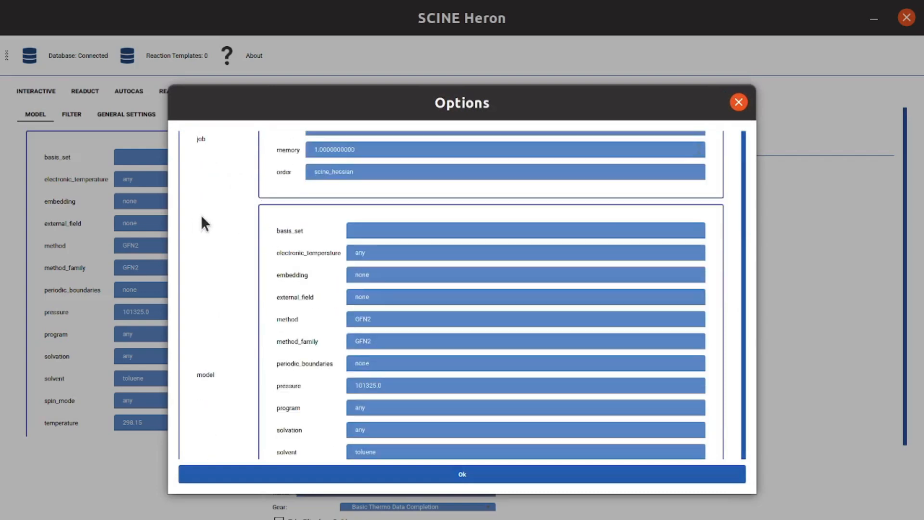
{"action": "scroll", "coordinate": [251, 241], "scroll_direction": "down", "scroll_amount": 15}
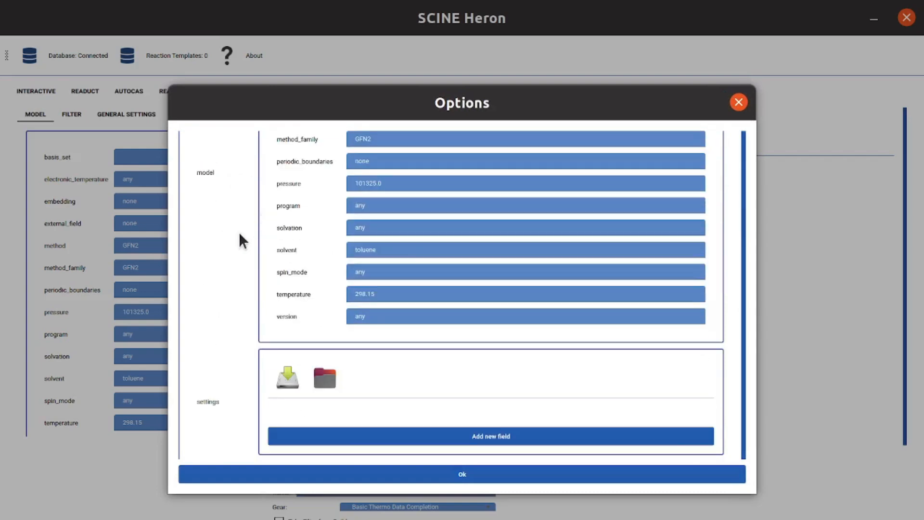
{"action": "left_click", "coordinate": [345, 476]}
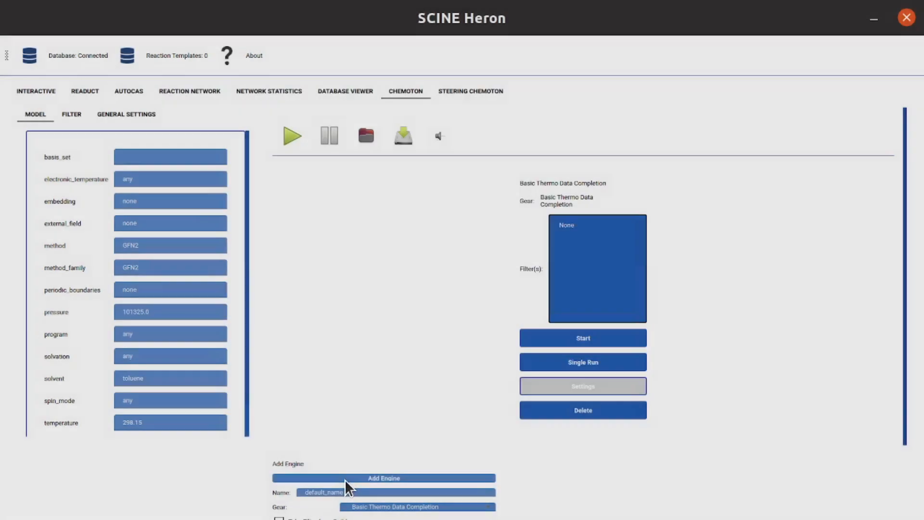
Step: Add a second engine with the Brute Force Conformers gear
{"action": "left_click", "coordinate": [390, 510]}
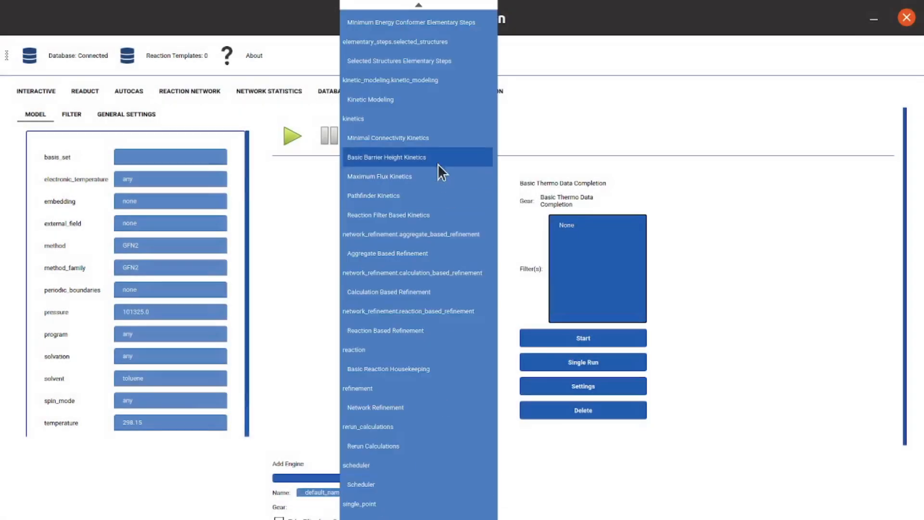
{"action": "scroll", "coordinate": [433, 178], "scroll_direction": "up", "scroll_amount": 3}
{"action": "left_click", "coordinate": [408, 90]}
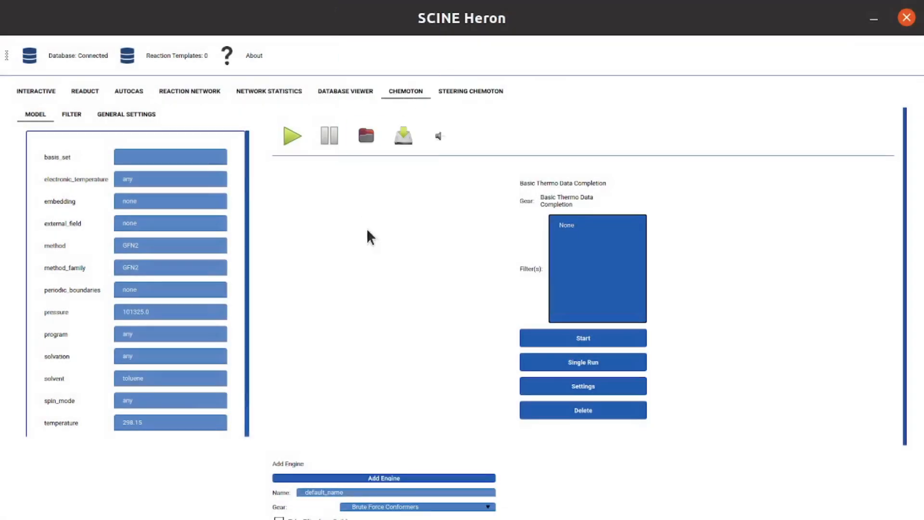
{"action": "left_click", "coordinate": [386, 478]}
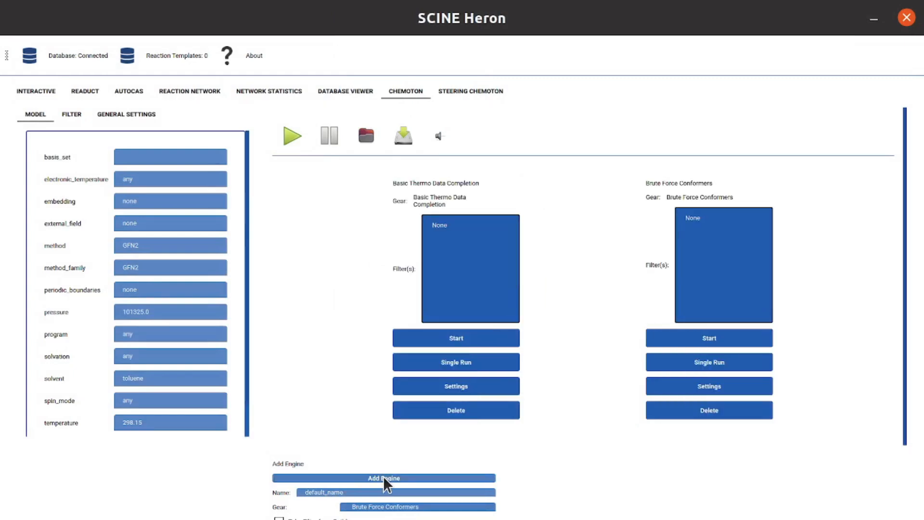
Step: Review the Brute Force Conformers engine's settings and start all engines
{"action": "left_click", "coordinate": [751, 391]}
{"action": "scroll", "coordinate": [386, 303], "scroll_direction": "down", "scroll_amount": 10}
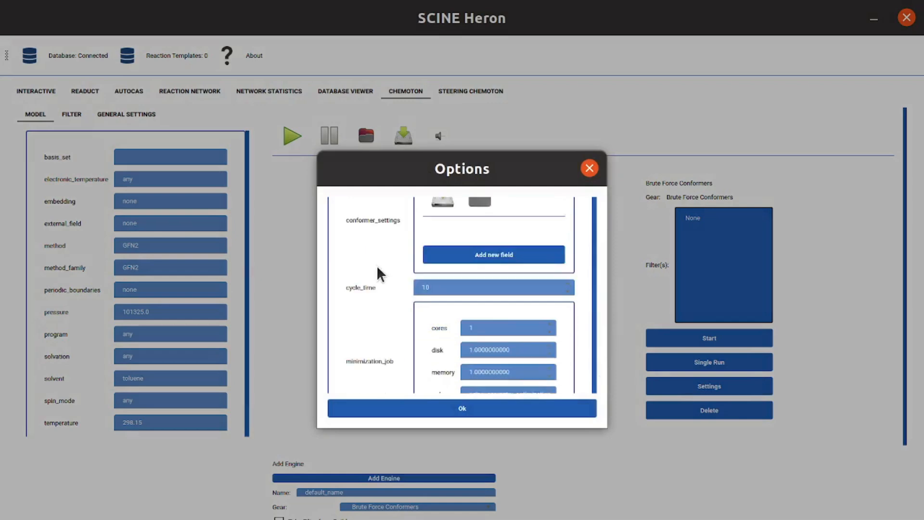
{"action": "scroll", "coordinate": [380, 294], "scroll_direction": "down", "scroll_amount": 10}
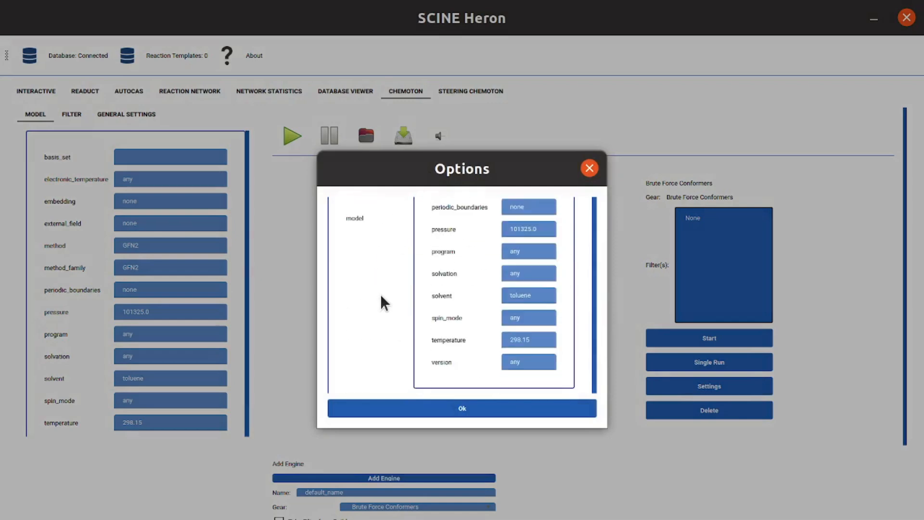
{"action": "left_click", "coordinate": [454, 408]}
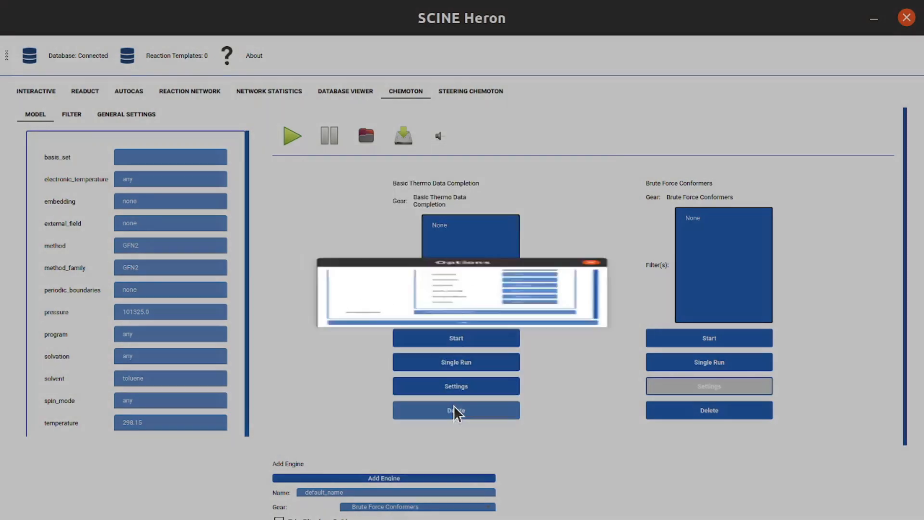
{"action": "left_click", "coordinate": [288, 141]}
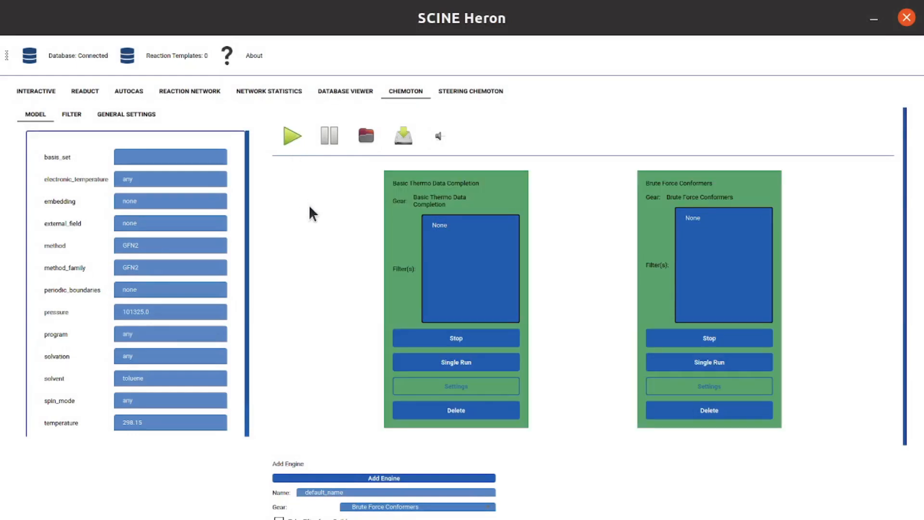
Step: Show the network statistics and refresh the document and calculation counts repeatedly to follow the running exploration
{"action": "left_click", "coordinate": [345, 97]}
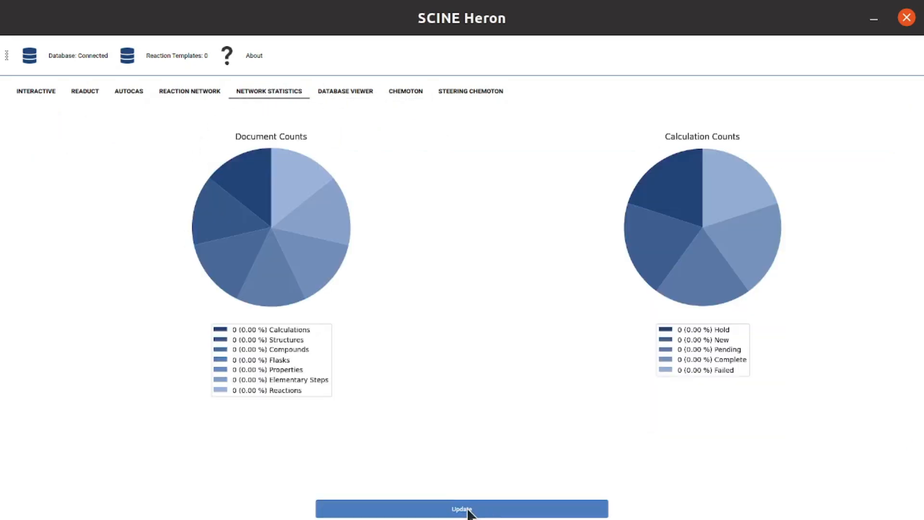
{"action": "left_click", "coordinate": [468, 510]}
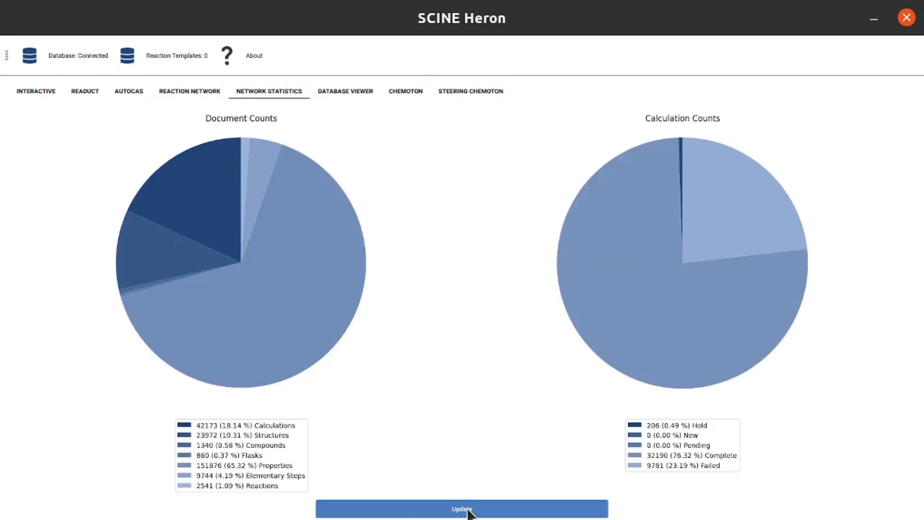
{"action": "left_click", "coordinate": [468, 511]}
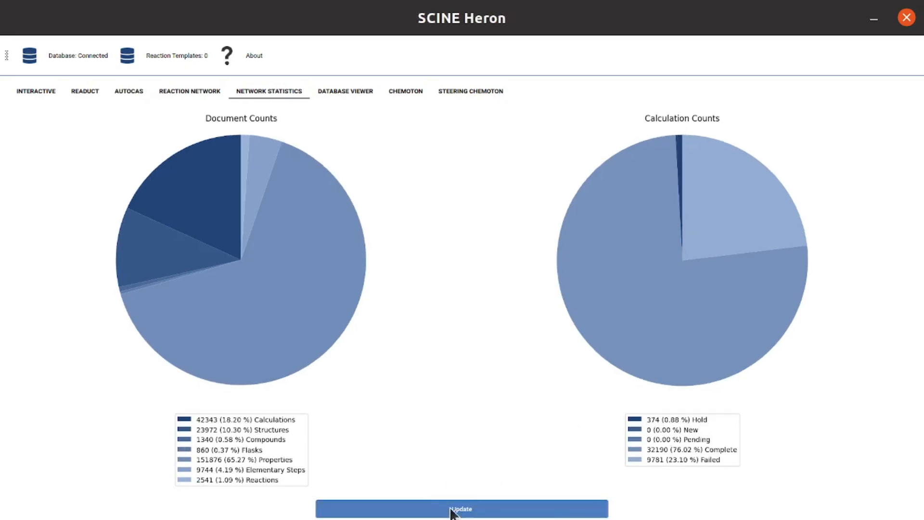
{"action": "left_click", "coordinate": [446, 510]}
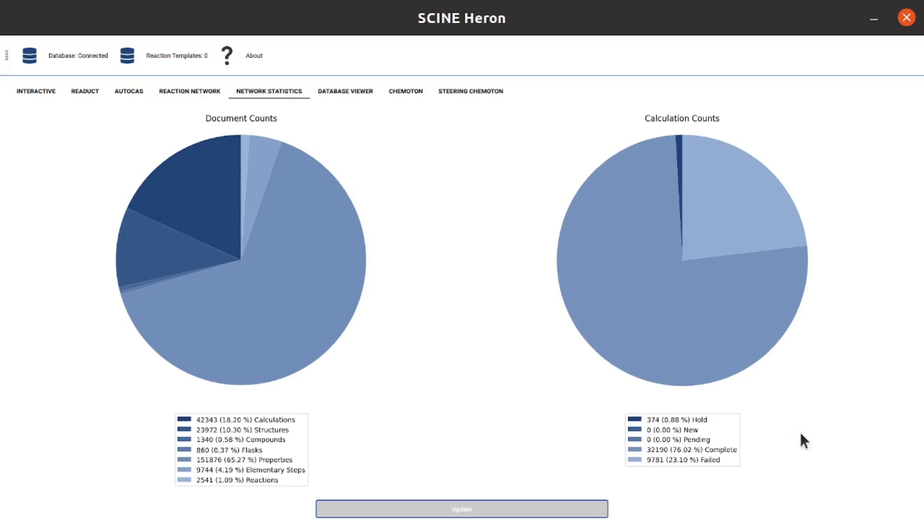
Step: Query the database for the reaction network graph and inspect the molecular structure of its central compound
{"action": "left_click", "coordinate": [208, 89]}
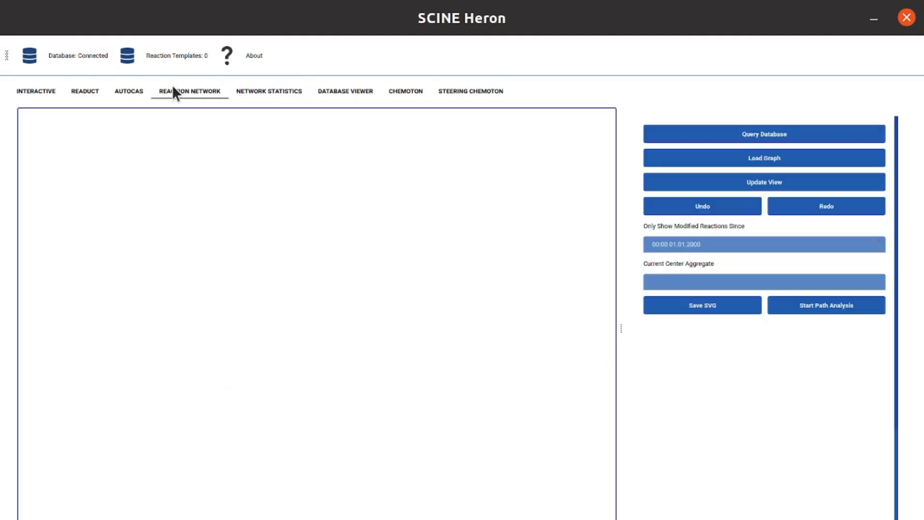
{"action": "left_click", "coordinate": [807, 132]}
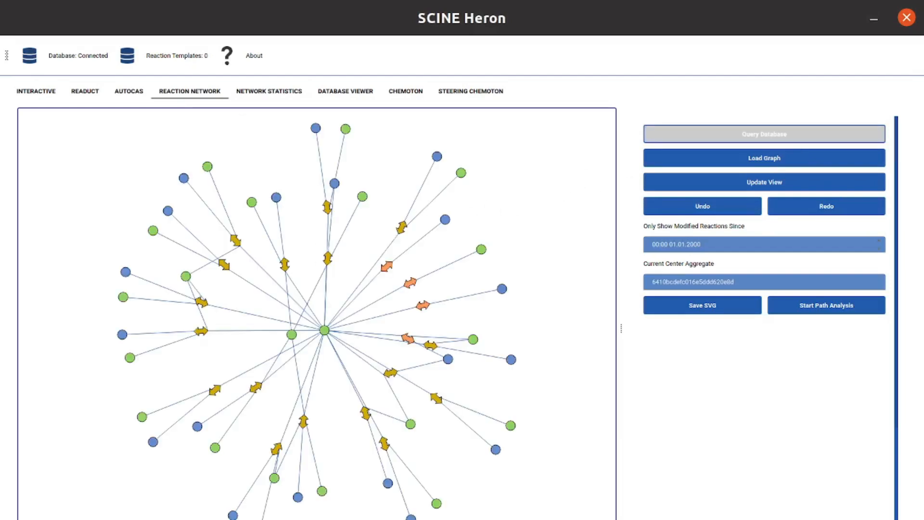
{"action": "left_click", "coordinate": [323, 330]}
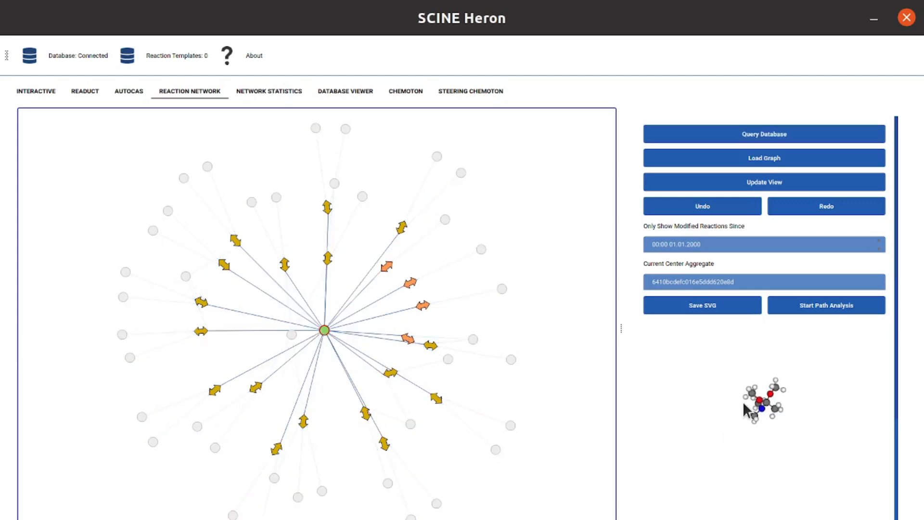
{"action": "scroll", "coordinate": [787, 415], "scroll_direction": "up", "scroll_amount": 5}
{"action": "mouse_move", "coordinate": [786, 415]}
{"action": "left_mouse_down"}
{"action": "mouse_move", "coordinate": [757, 418]}
{"action": "mouse_move", "coordinate": [807, 411]}
{"action": "mouse_move", "coordinate": [780, 410]}
{"action": "left_mouse_up"}
Step: Select the orange reaction linking the central compound to the blue flask and examine its full trajectory and interpolated energy path
{"action": "left_click", "coordinate": [423, 306]}
{"action": "scroll", "coordinate": [761, 424], "scroll_direction": "up", "scroll_amount": 5}
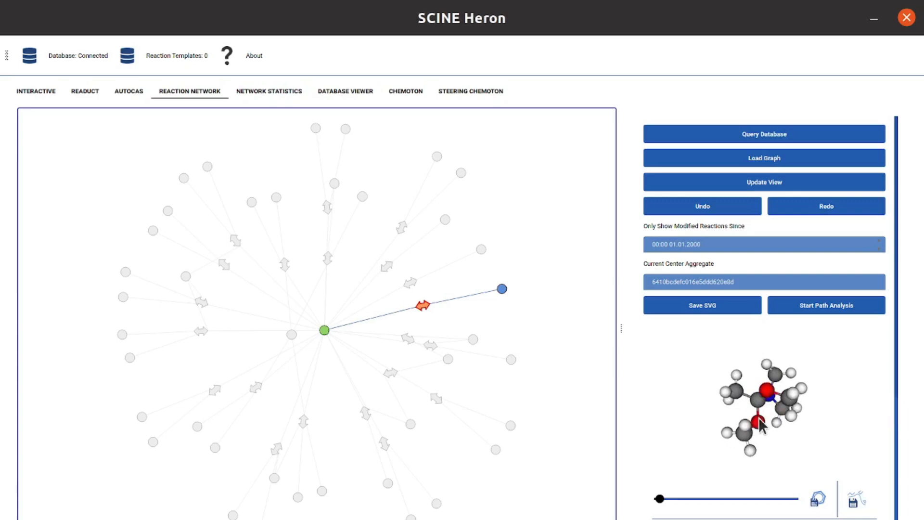
{"action": "left_click_drag", "start_coordinate": [661, 499], "coordinate": [818, 498]}
{"action": "scroll", "coordinate": [815, 438], "scroll_direction": "down", "scroll_amount": 3}
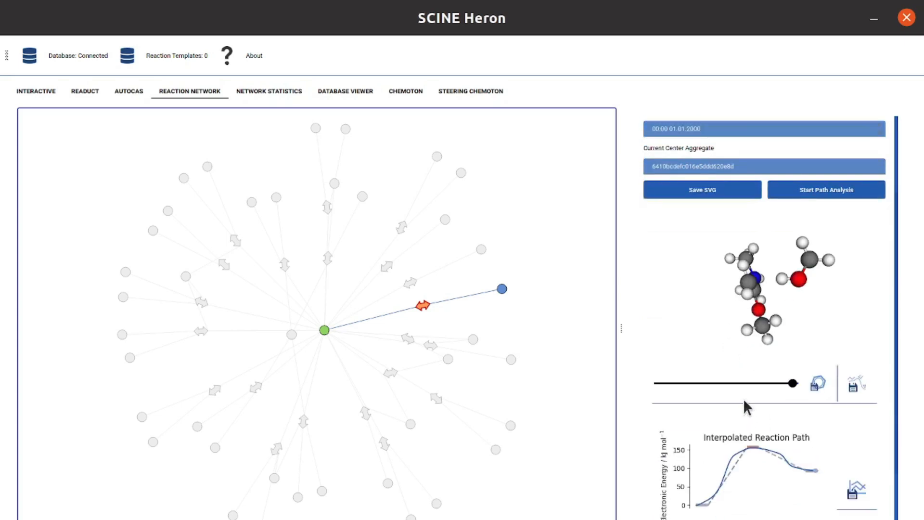
{"action": "scroll", "coordinate": [745, 407], "scroll_direction": "down", "scroll_amount": 2}
Step: Expand the selected orange reaction in a pop-up
{"action": "right_click", "coordinate": [443, 311]}
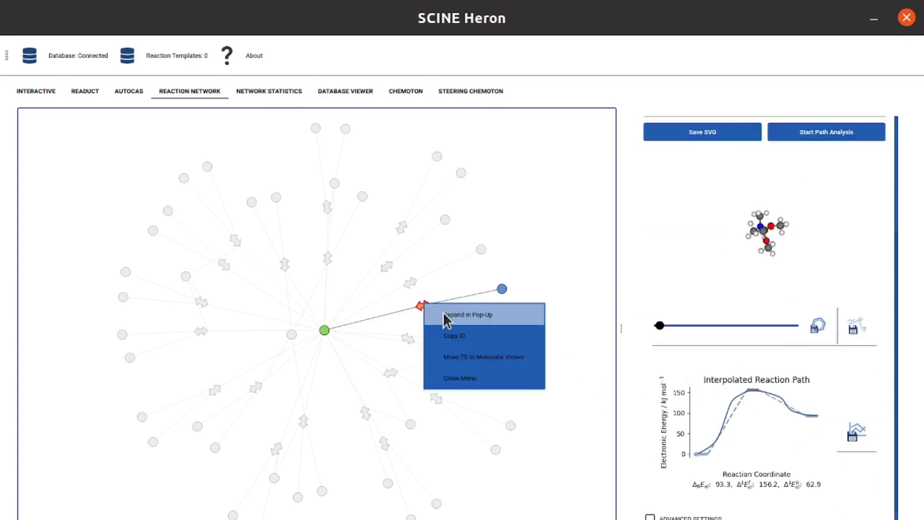